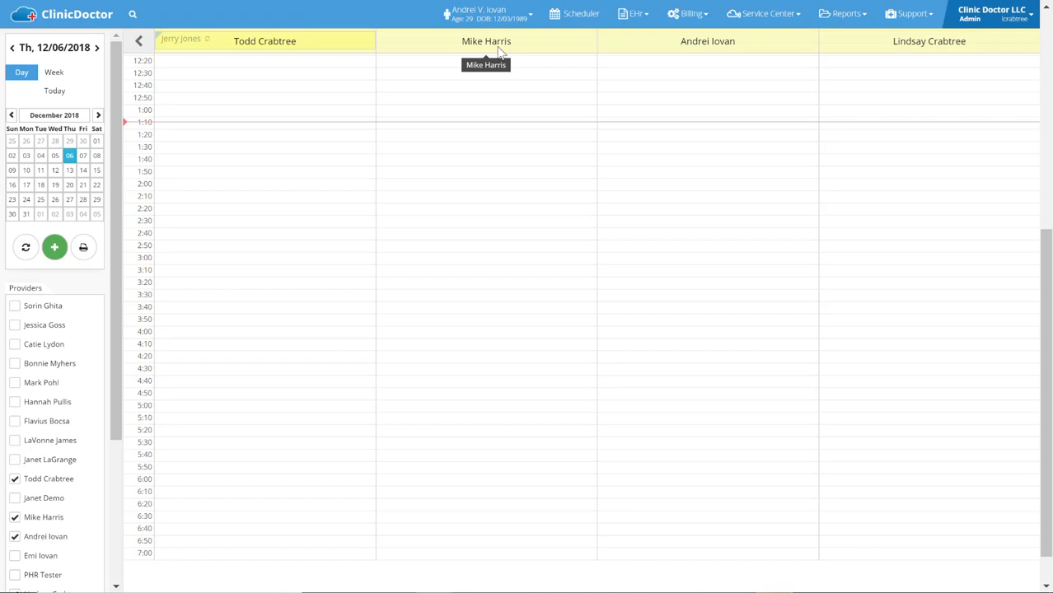
Open the list of pending claims in the billing claim folder
{"action": "left_click", "coordinate": [692, 15]}
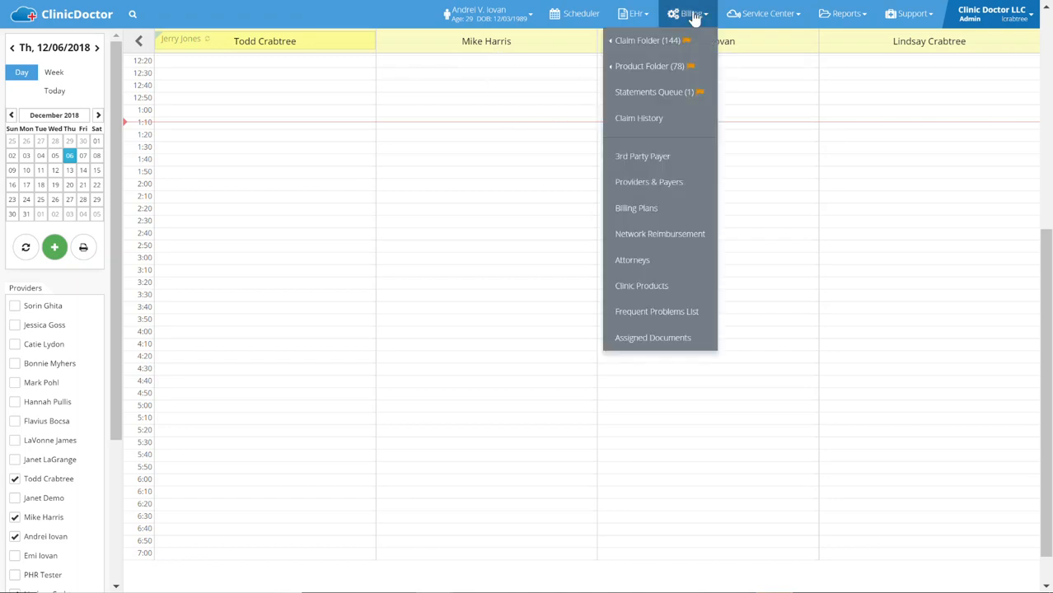
{"action": "mouse_move", "coordinate": [675, 48]}
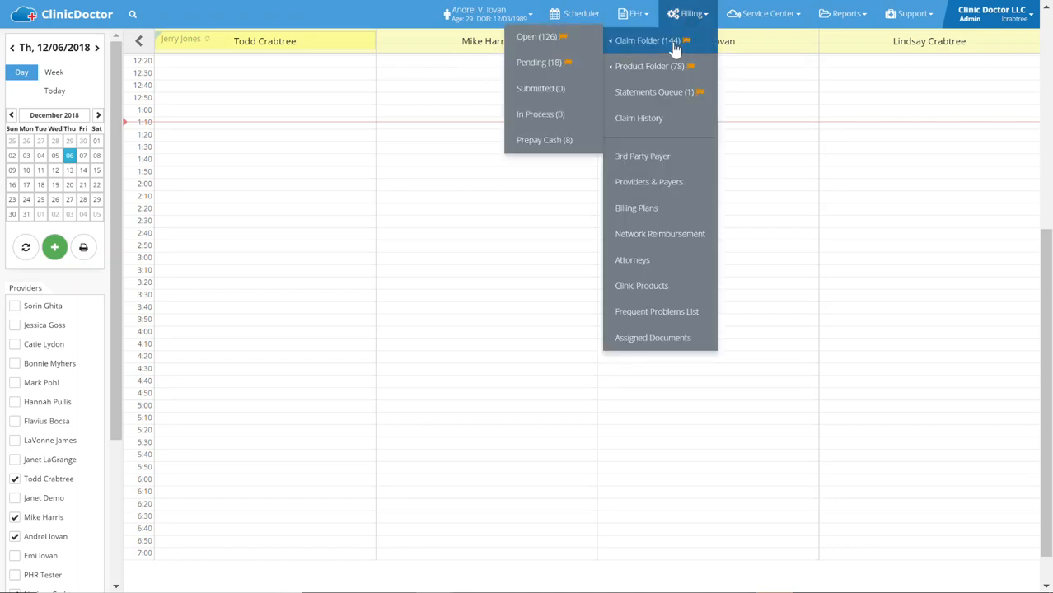
{"action": "left_click", "coordinate": [537, 67]}
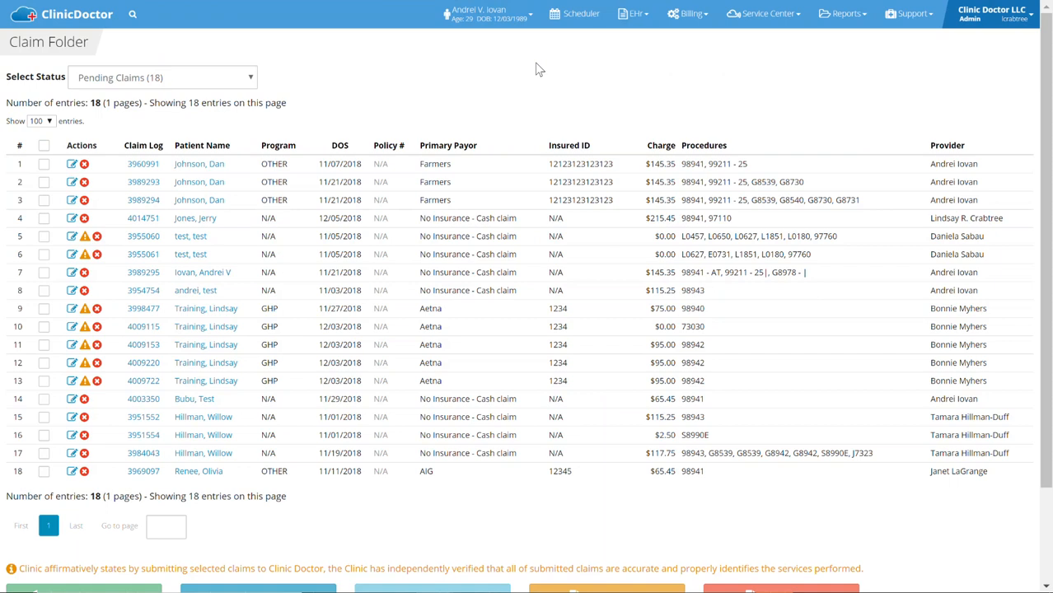
Review the fatal errors of the pending claims in rows 18 and 17, closing each error report after reading
{"action": "left_click", "coordinate": [83, 472]}
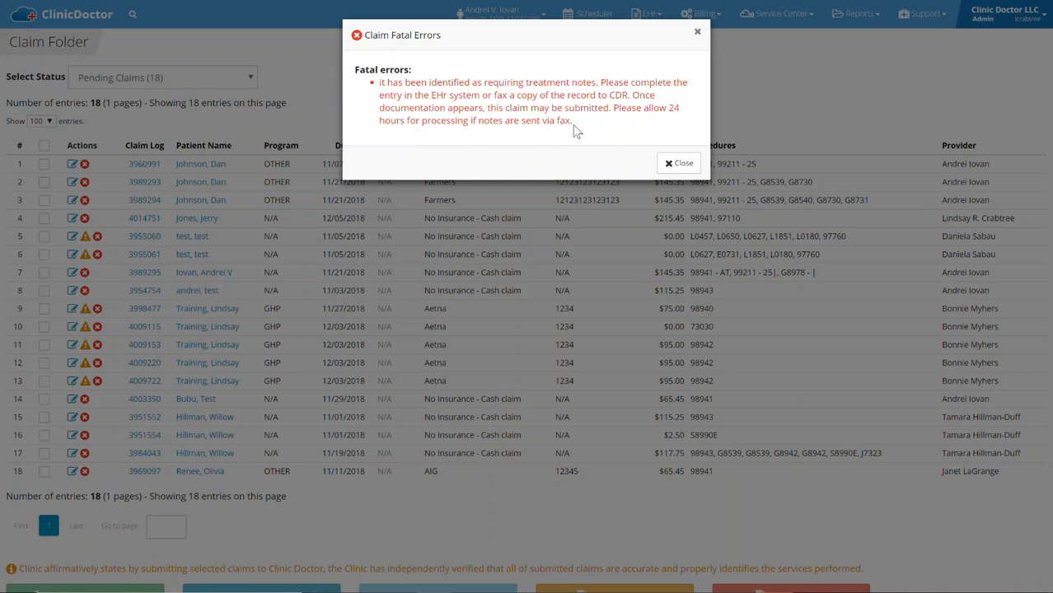
{"action": "left_click", "coordinate": [670, 163]}
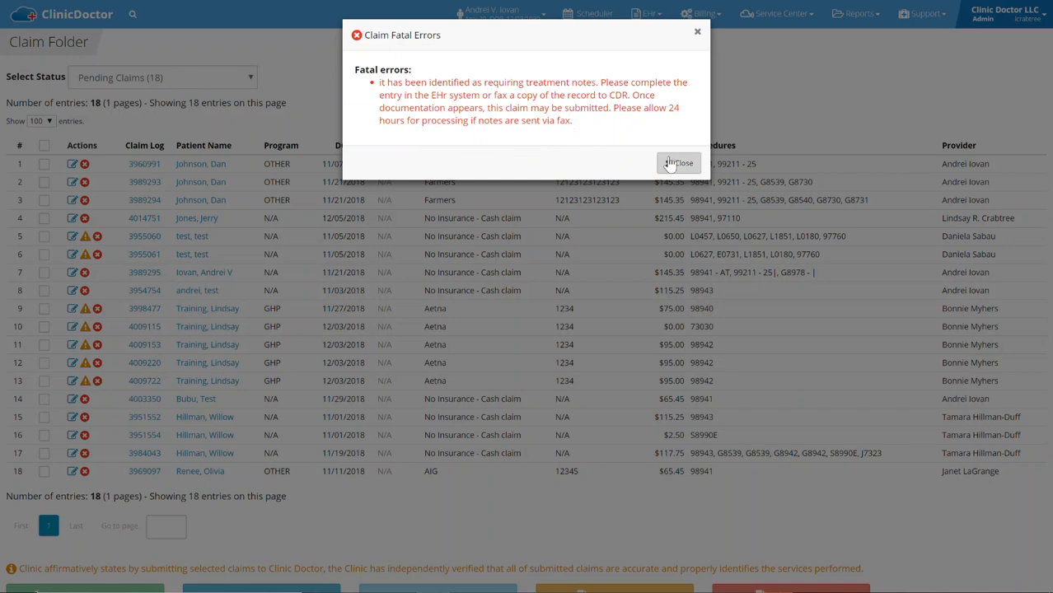
{"action": "left_click", "coordinate": [670, 163]}
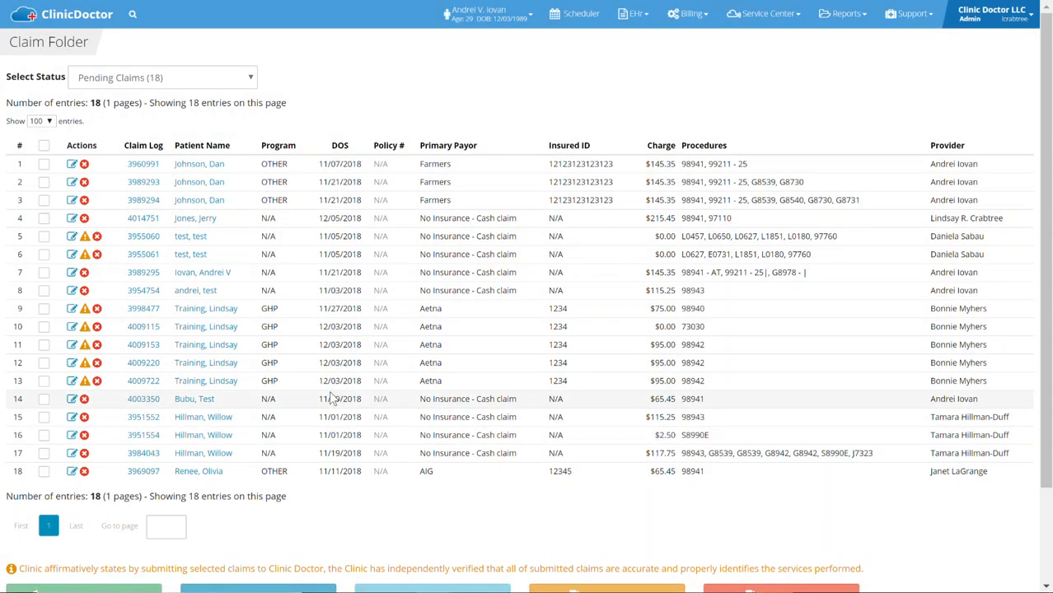
{"action": "left_click", "coordinate": [84, 453]}
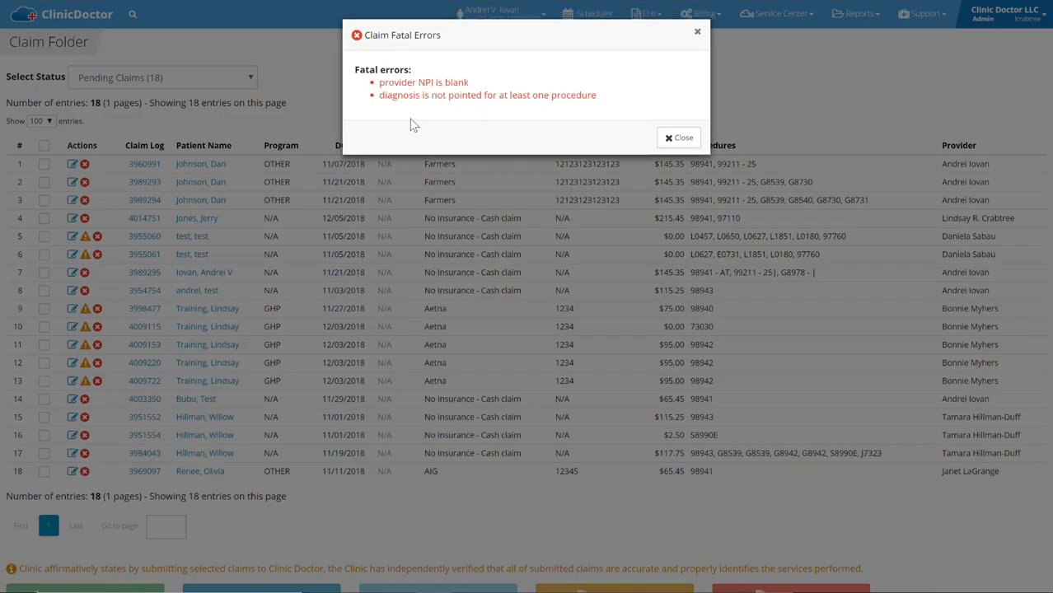
{"action": "left_click", "coordinate": [662, 138]}
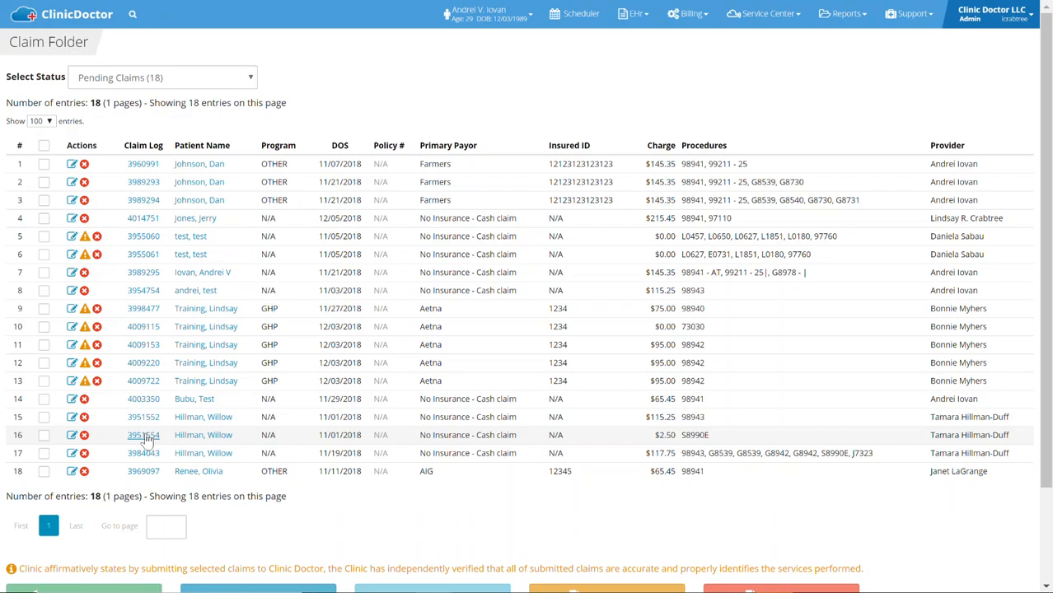
Open the claim in row 17 for editing in a new browser tab and set its primary payer to Farmers
{"action": "right_click", "coordinate": [73, 455]}
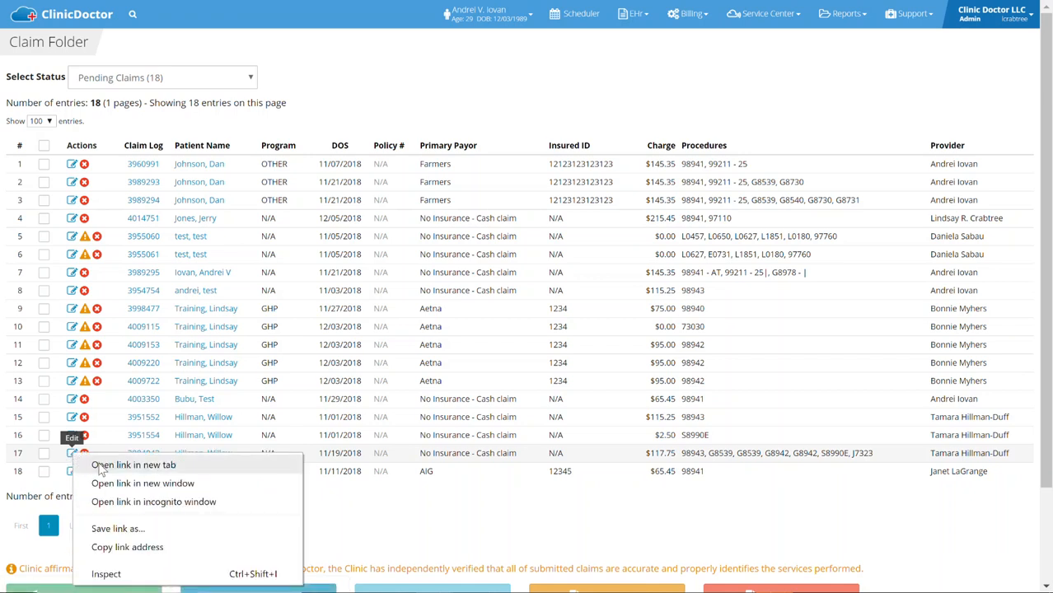
{"action": "left_click", "coordinate": [103, 466]}
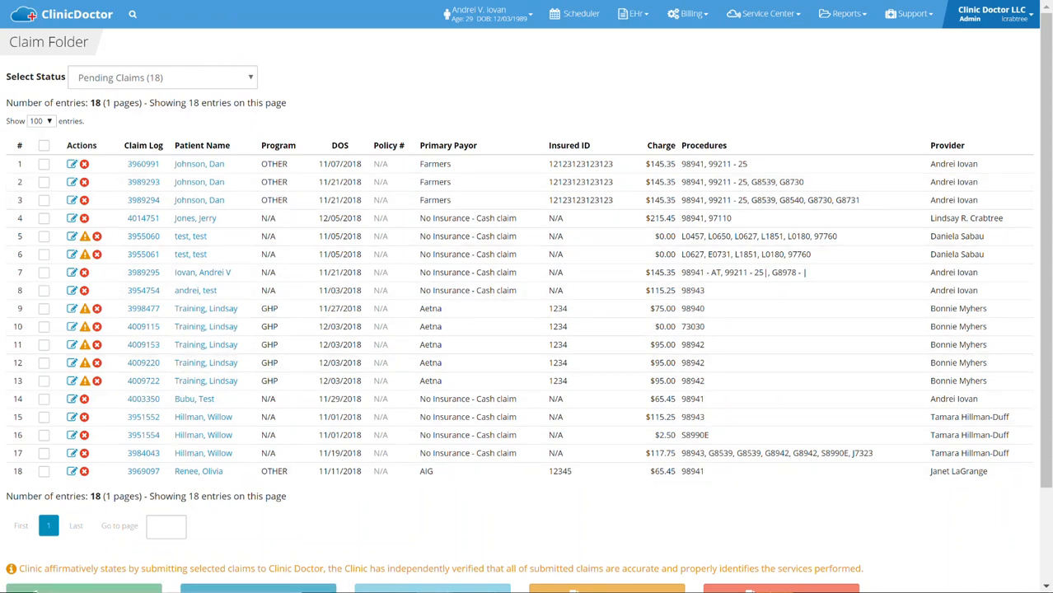
{"action": "key", "text": "F5"}
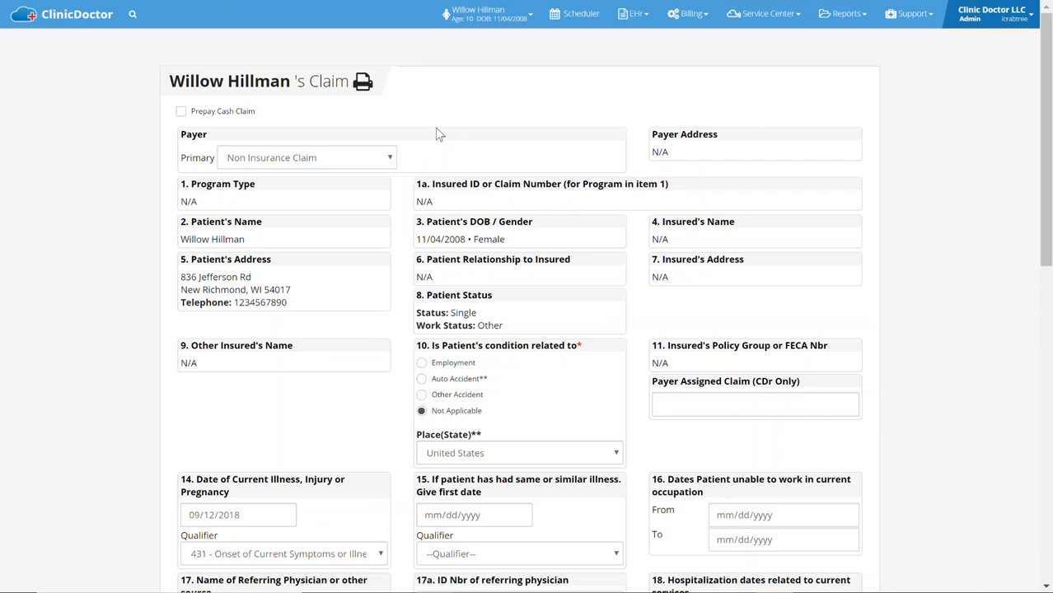
{"action": "left_click", "coordinate": [238, 164]}
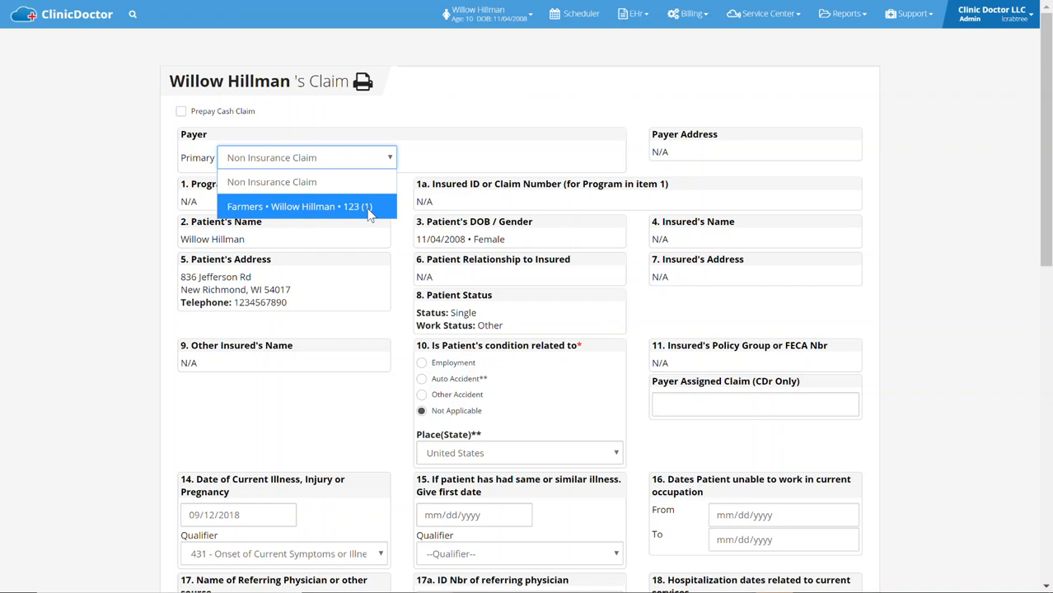
{"action": "left_click", "coordinate": [294, 207]}
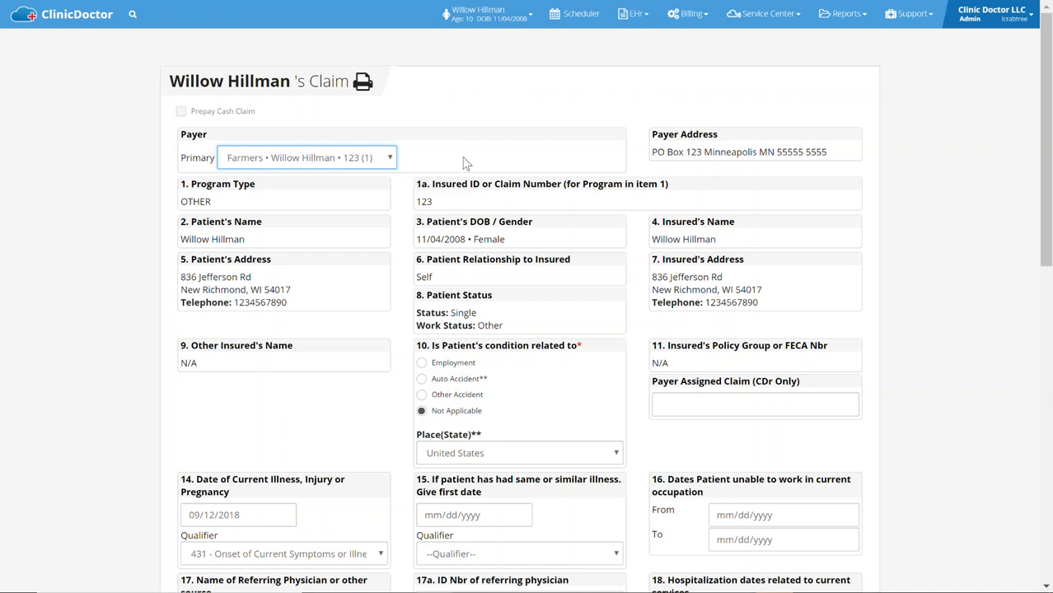
Mark the patient's condition as related to an Auto Accident and set its place to Minnesota
{"action": "scroll", "coordinate": [463, 159], "scroll_direction": "down", "scroll_amount": 1}
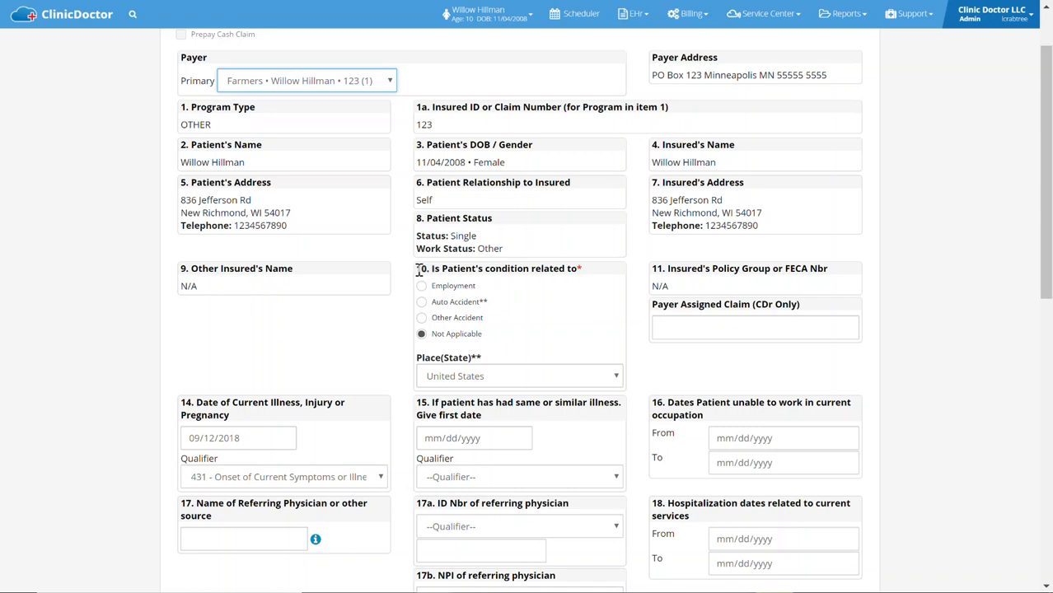
{"action": "left_click", "coordinate": [459, 305]}
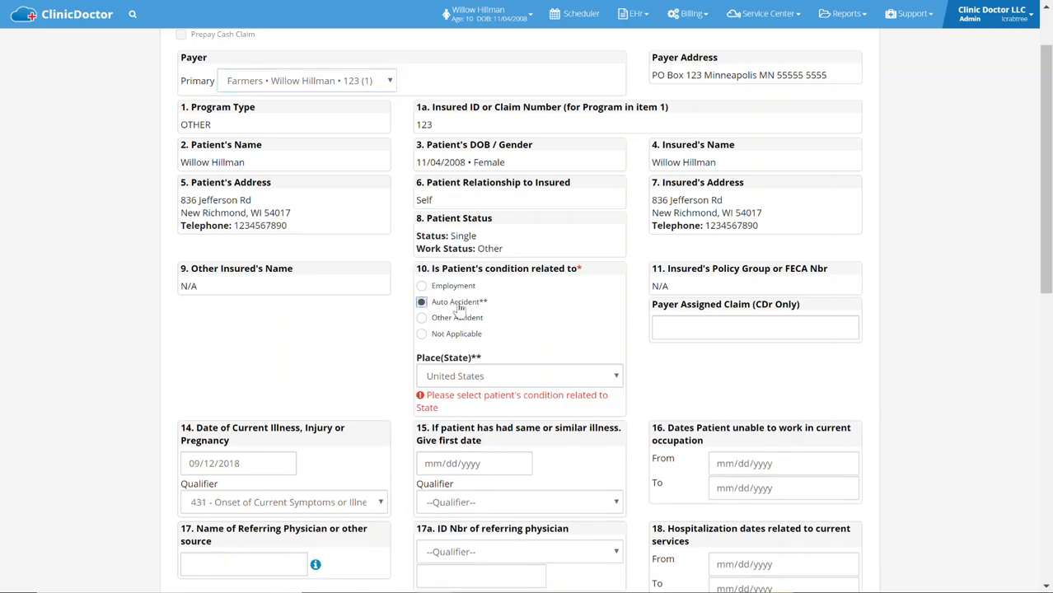
{"action": "left_click", "coordinate": [491, 378]}
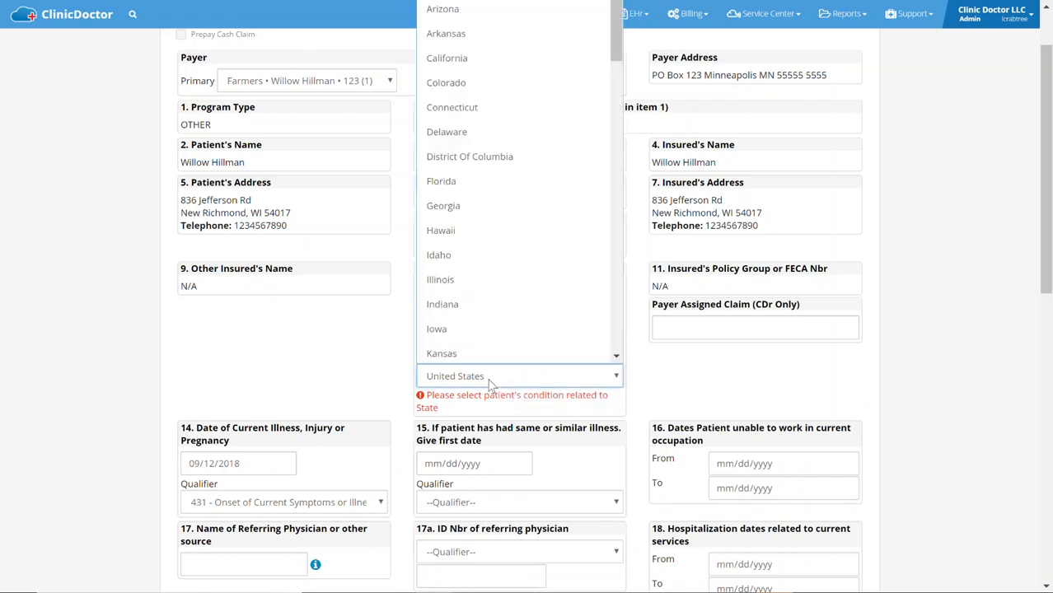
{"action": "type", "text": "min"}
{"action": "key", "text": "Return"}
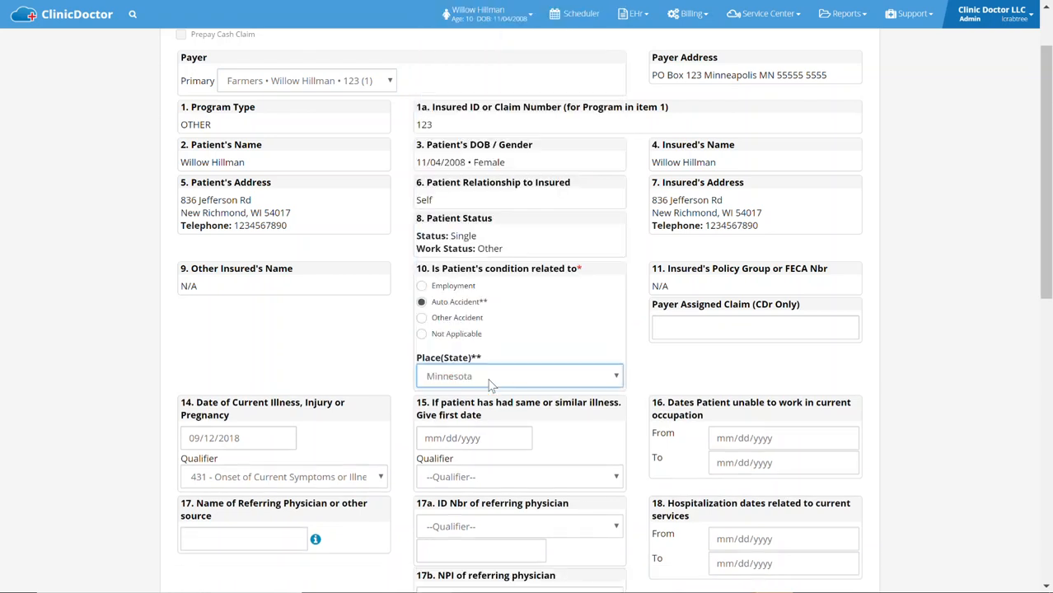
{"action": "left_click", "coordinate": [362, 325]}
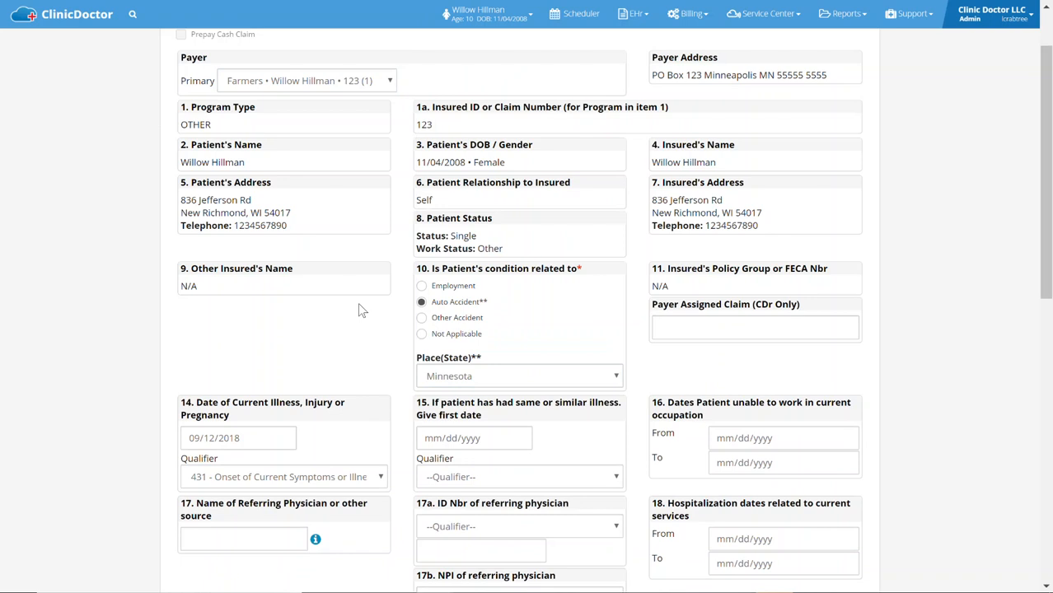
Set the qualifier of the current illness or injury date to 439 - Accident Date
{"action": "scroll", "coordinate": [360, 310], "scroll_direction": "down", "scroll_amount": 2}
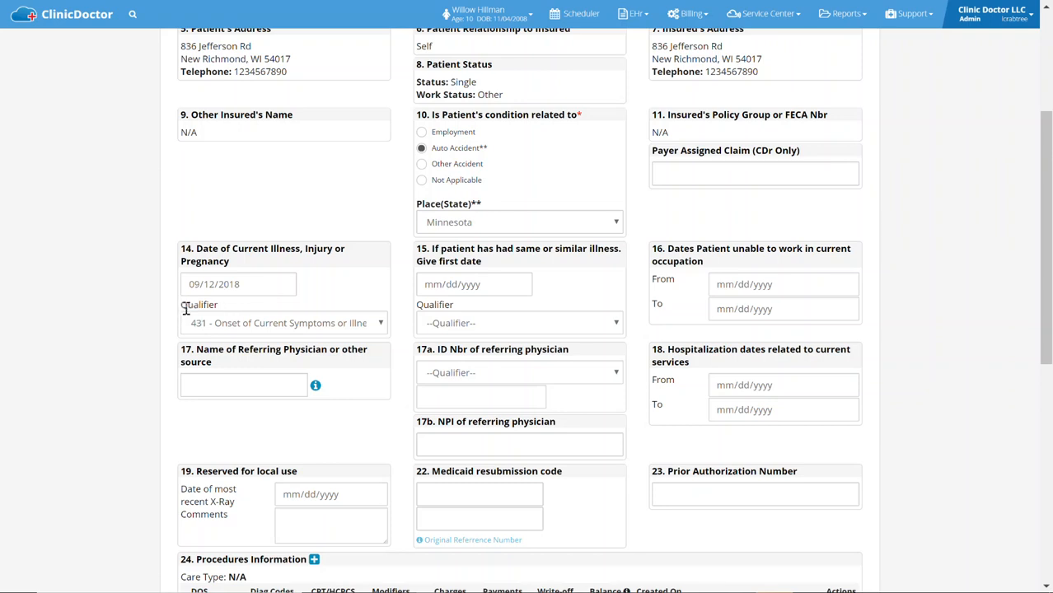
{"action": "left_click", "coordinate": [221, 323]}
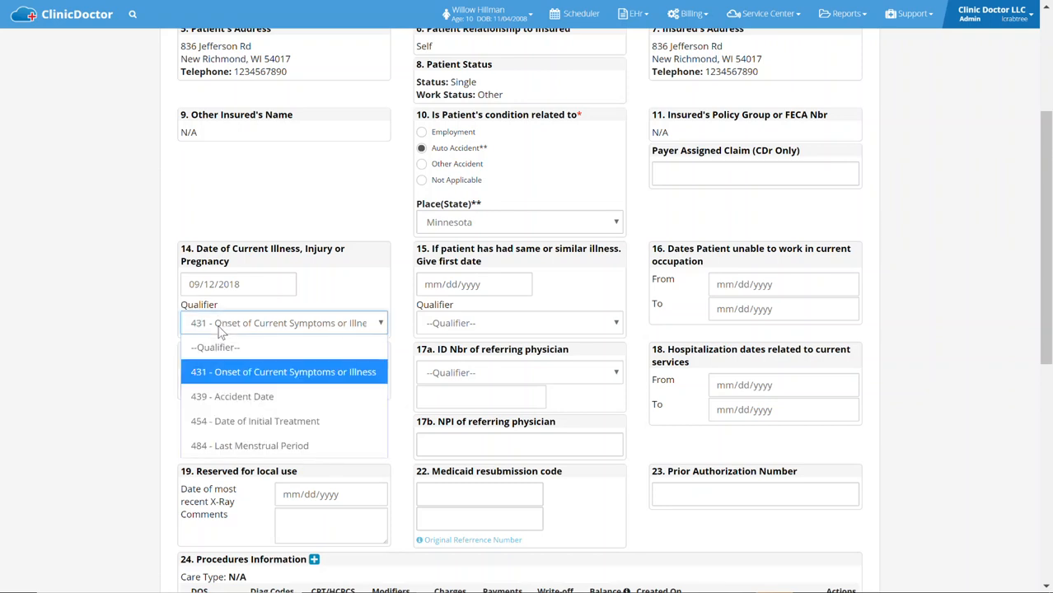
{"action": "left_click", "coordinate": [219, 400]}
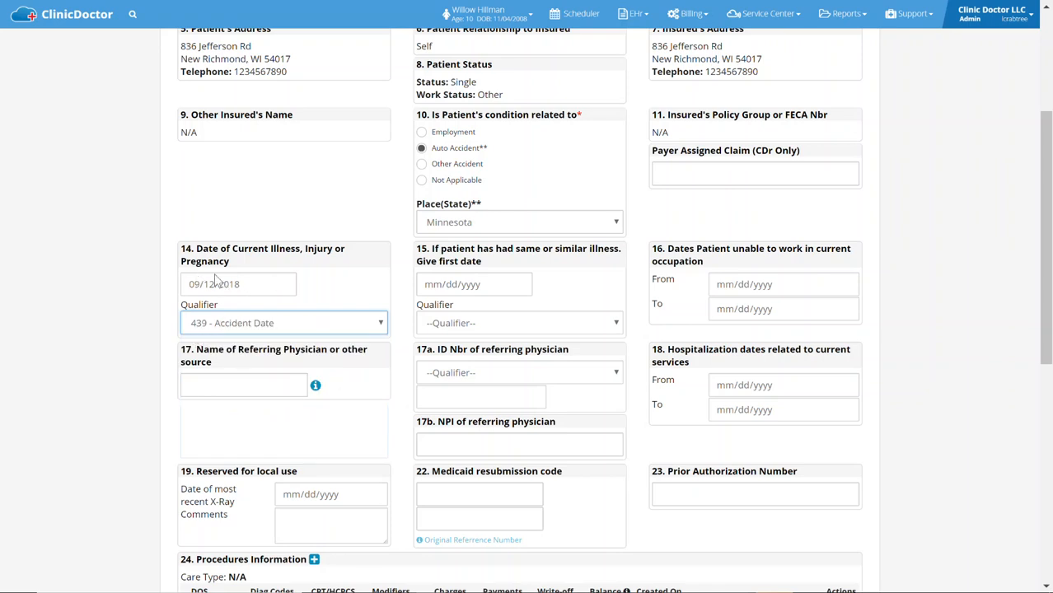
{"action": "left_click", "coordinate": [130, 280]}
Assign M25.561 - Pain in right knee as Diagnosis 1 of procedure 98943, then save the procedure and the claim
{"action": "scroll", "coordinate": [137, 276], "scroll_direction": "down", "scroll_amount": 3}
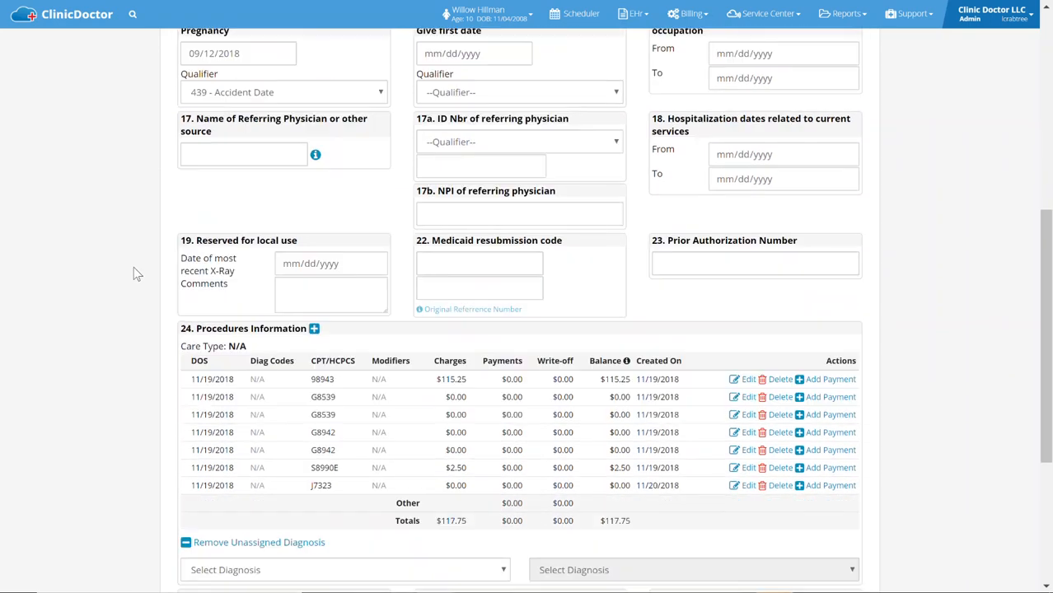
{"action": "scroll", "coordinate": [136, 274], "scroll_direction": "down", "scroll_amount": 1}
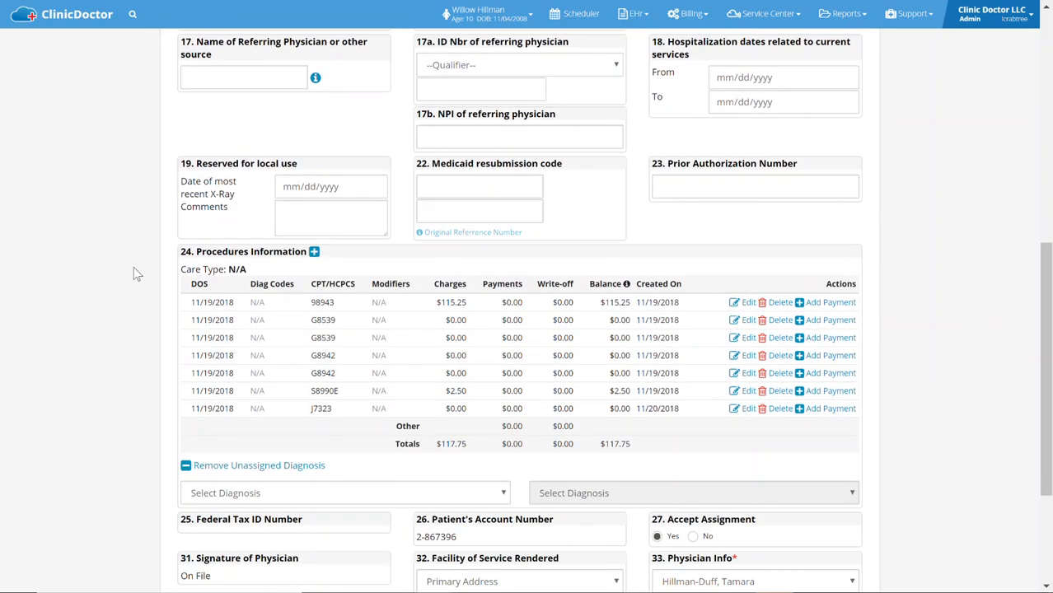
{"action": "scroll", "coordinate": [137, 274], "scroll_direction": "down", "scroll_amount": 1}
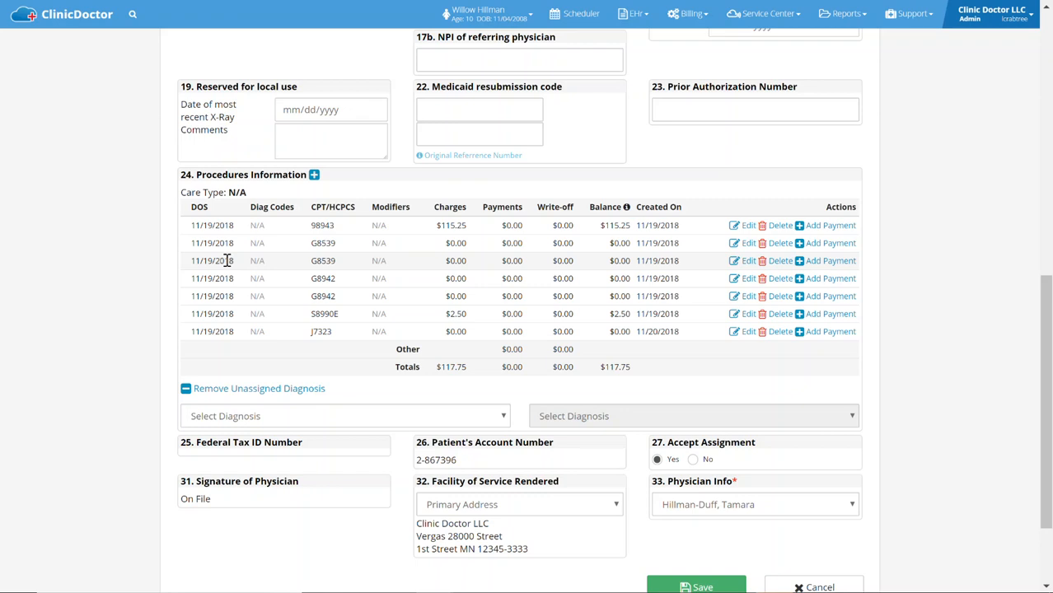
{"action": "scroll", "coordinate": [227, 261], "scroll_direction": "up", "scroll_amount": 2}
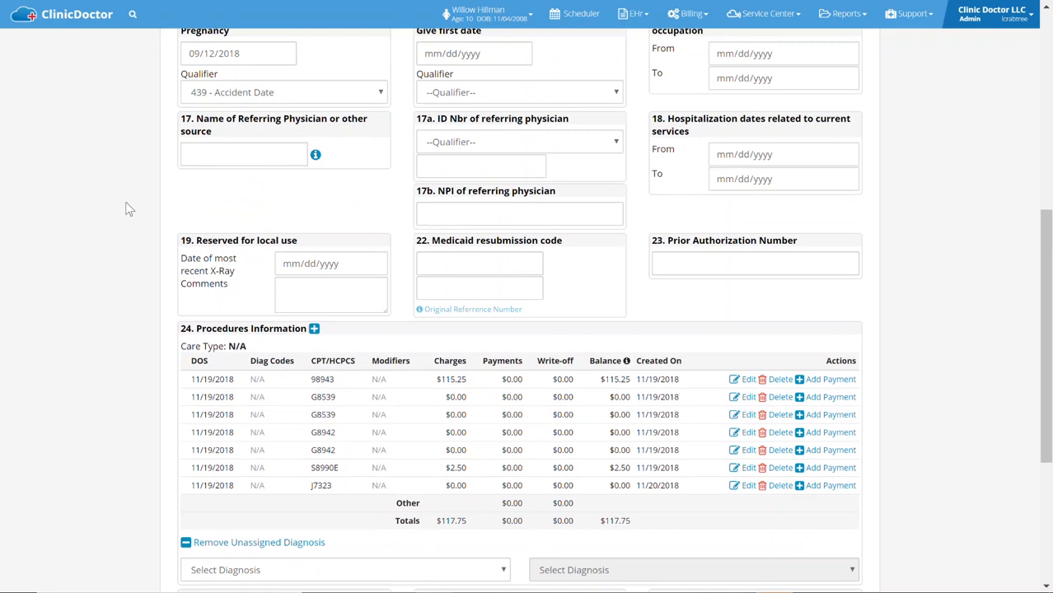
{"action": "scroll", "coordinate": [111, 209], "scroll_direction": "down", "scroll_amount": 3}
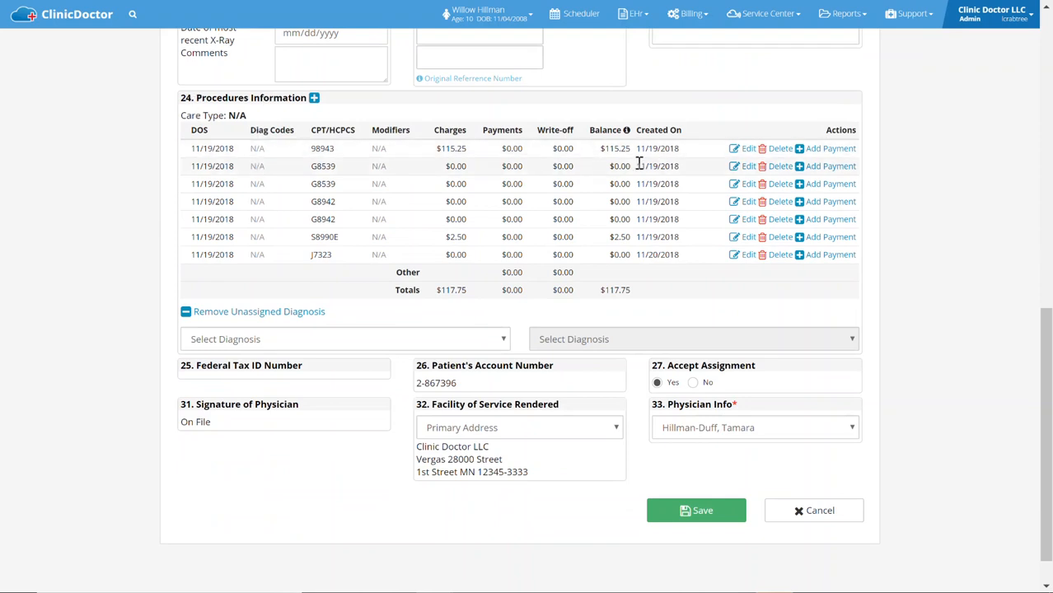
{"action": "left_click", "coordinate": [747, 150]}
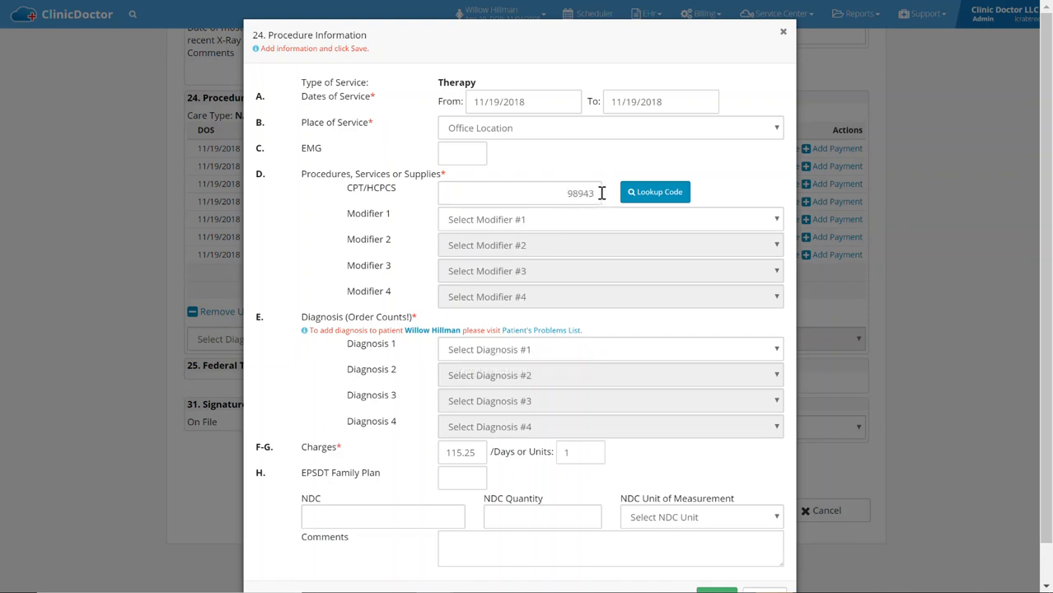
{"action": "left_click", "coordinate": [466, 353]}
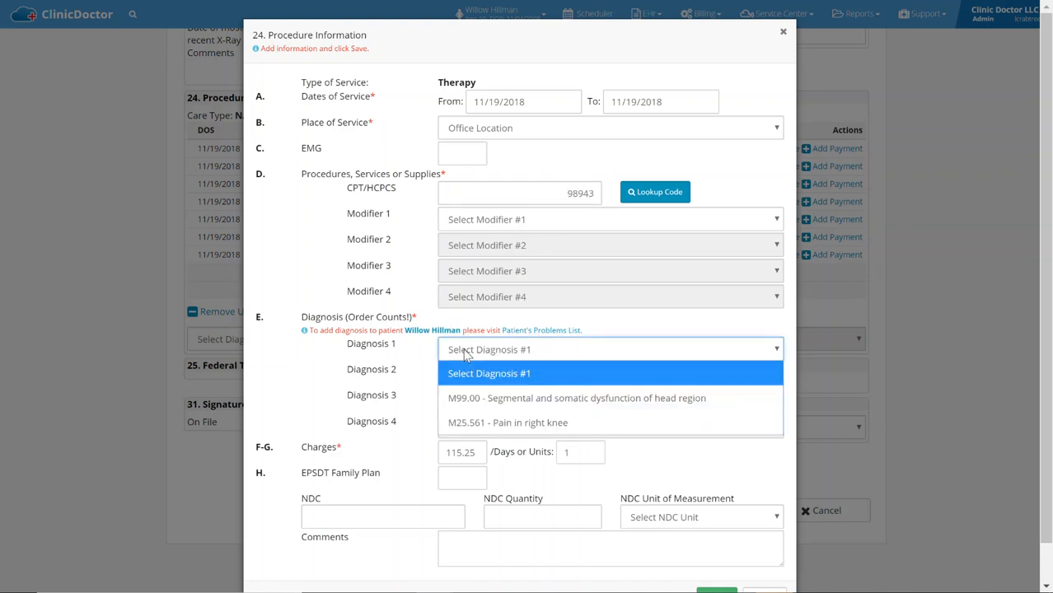
{"action": "left_click", "coordinate": [482, 423]}
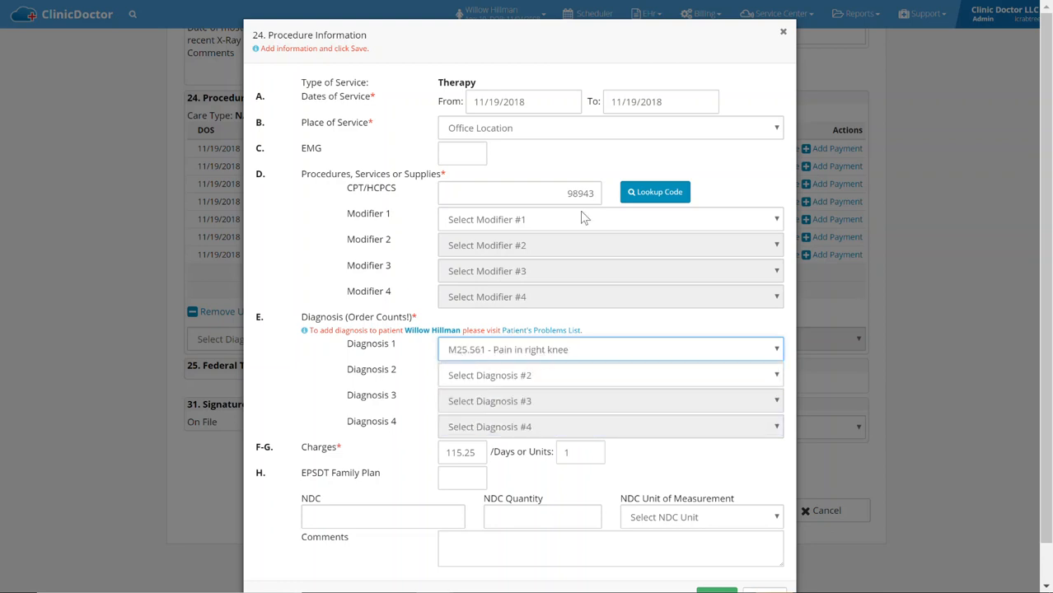
{"action": "left_click", "coordinate": [302, 265]}
{"action": "scroll", "coordinate": [478, 274], "scroll_direction": "down", "scroll_amount": 1}
{"action": "left_click", "coordinate": [714, 556]}
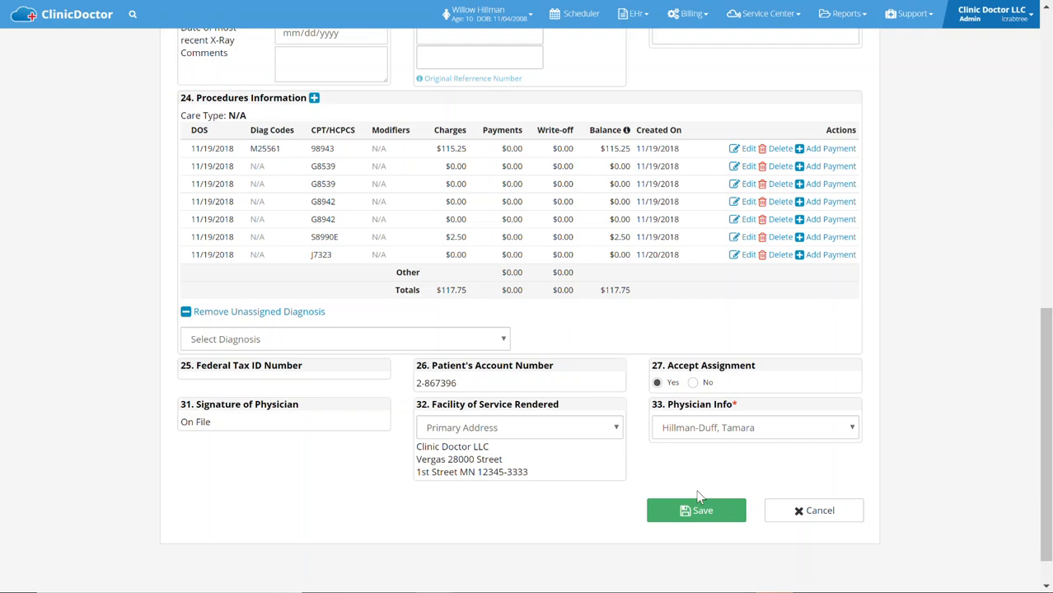
{"action": "left_click", "coordinate": [696, 512]}
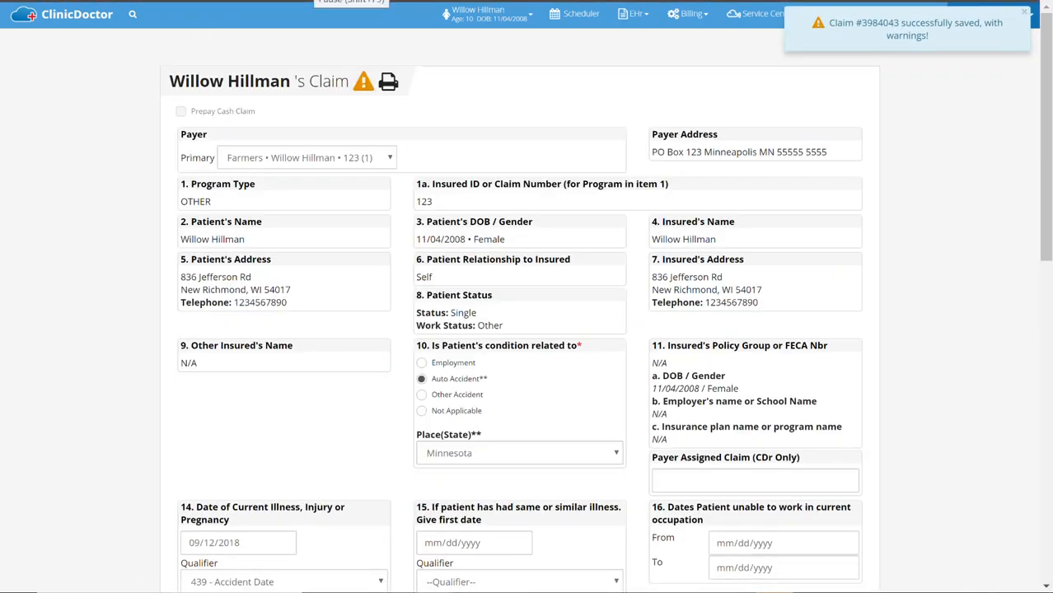
Replace the claim's provider under 33. Physician Info with another physician from the provider list
{"action": "scroll", "coordinate": [249, 201], "scroll_direction": "down", "scroll_amount": 6}
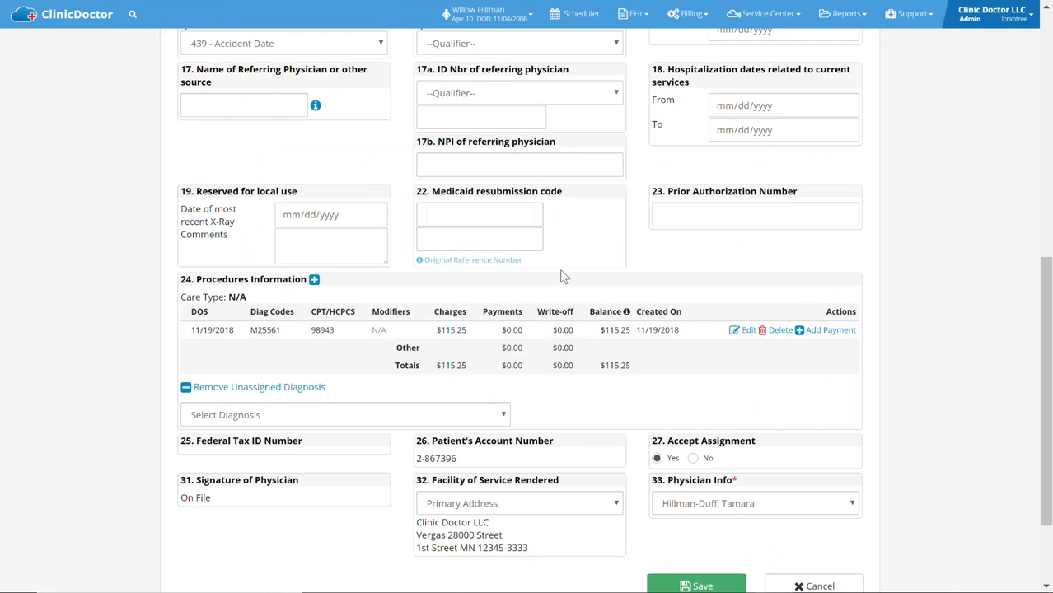
{"action": "scroll", "coordinate": [592, 277], "scroll_direction": "down", "scroll_amount": 2}
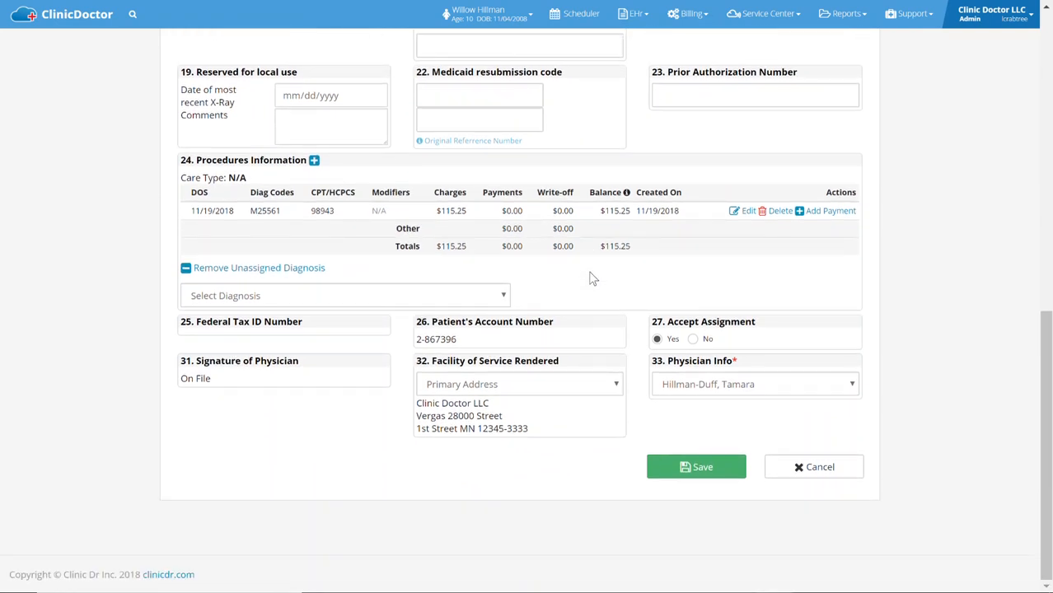
{"action": "left_click", "coordinate": [695, 393]}
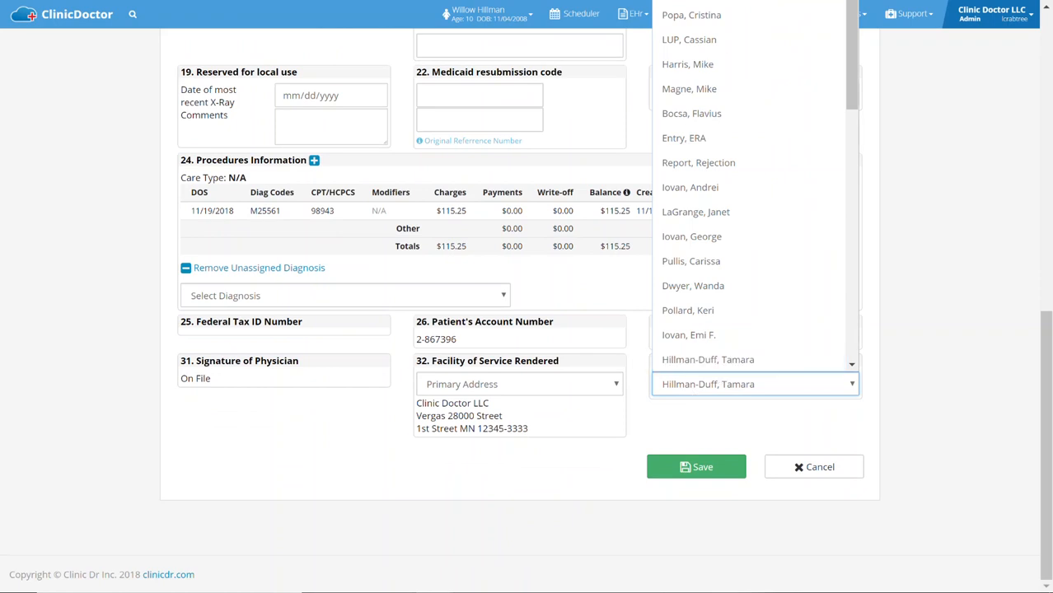
{"action": "left_click", "coordinate": [718, 1]}
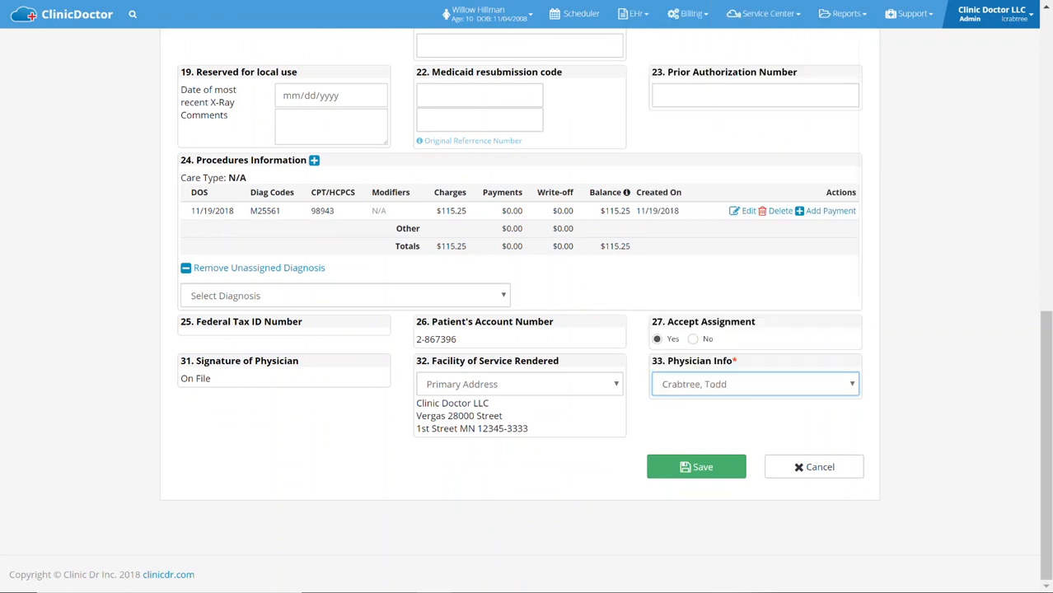
Save the corrected claim and return to the claim folder
{"action": "left_click", "coordinate": [695, 467]}
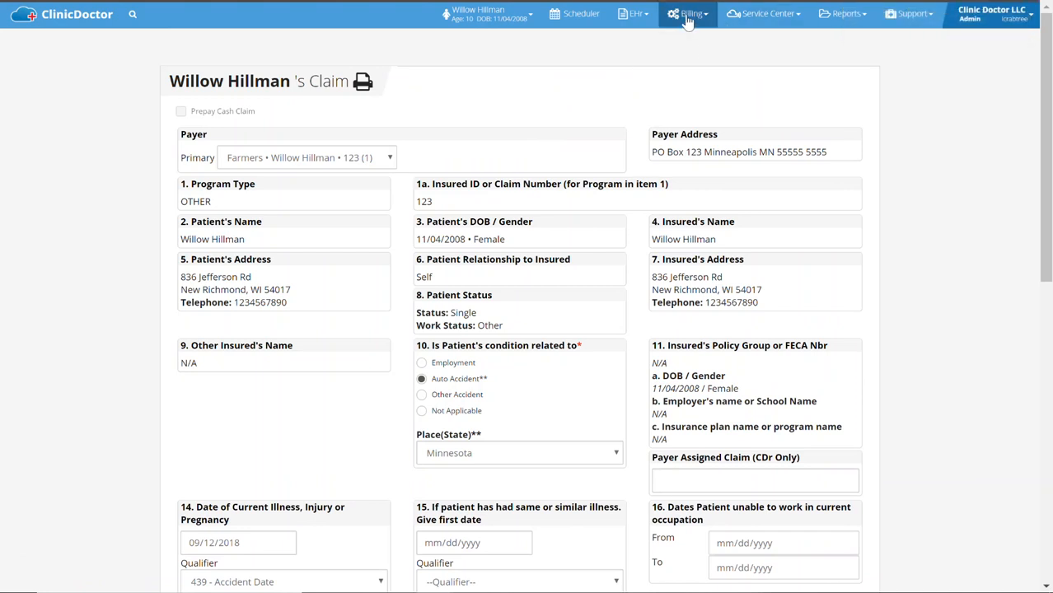
{"action": "left_click", "coordinate": [688, 17]}
{"action": "mouse_move", "coordinate": [676, 43]}
{"action": "left_click", "coordinate": [569, 60]}
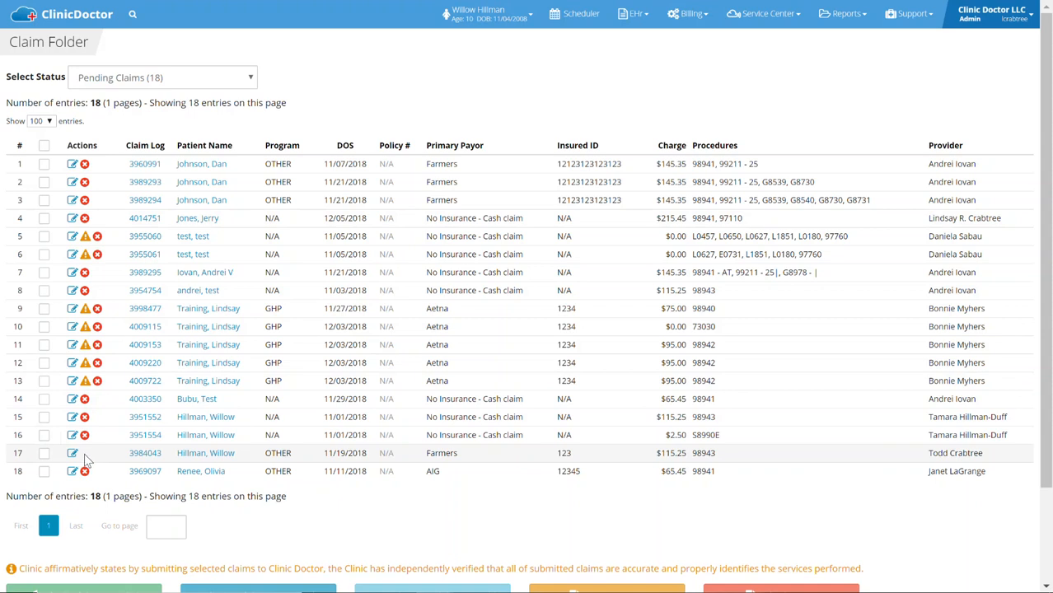
Submit the corrected Farmers claim with service date 11/19/2018 from the pending claims to Clinic Doctor
{"action": "left_click", "coordinate": [44, 453]}
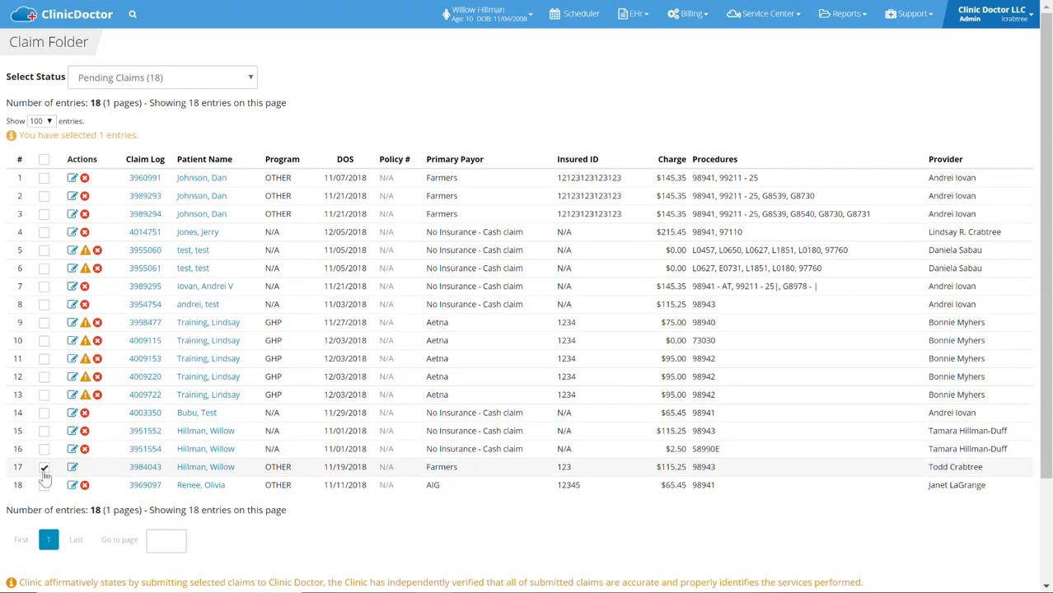
{"action": "scroll", "coordinate": [109, 416], "scroll_direction": "down", "scroll_amount": 3}
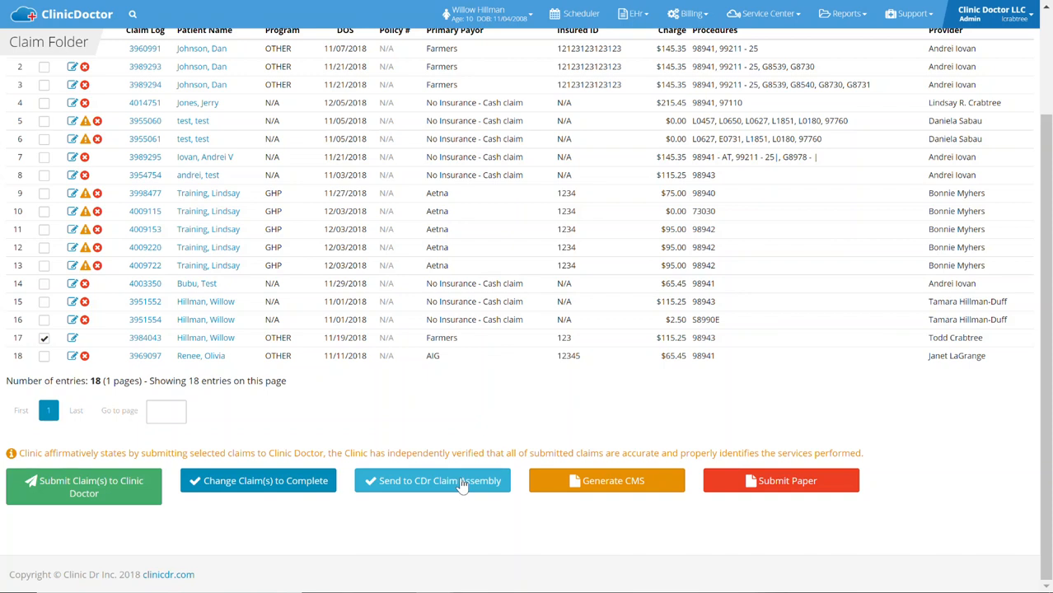
{"action": "left_click", "coordinate": [85, 489]}
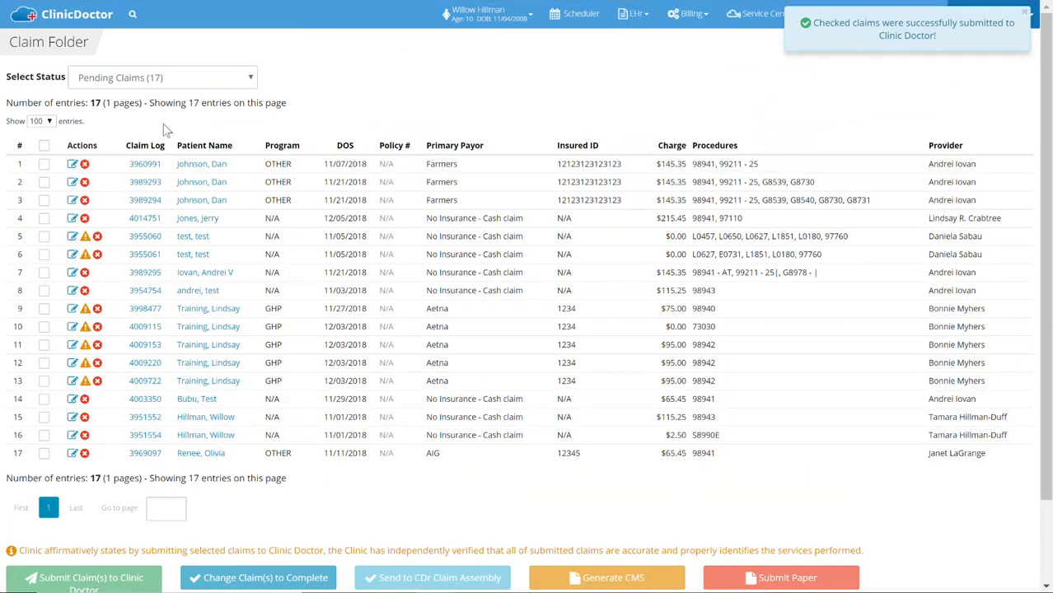
Pull the submitted 11/19/2018 claim back from Clinic Doctor and return the folder to the Pending Claims status
{"action": "left_click", "coordinate": [154, 78]}
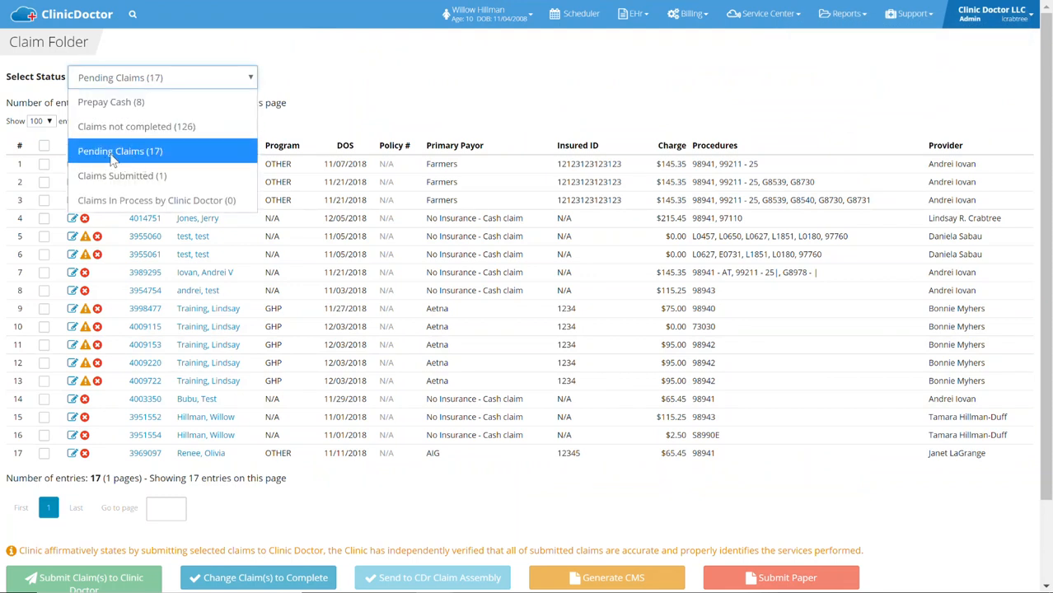
{"action": "left_click", "coordinate": [134, 177]}
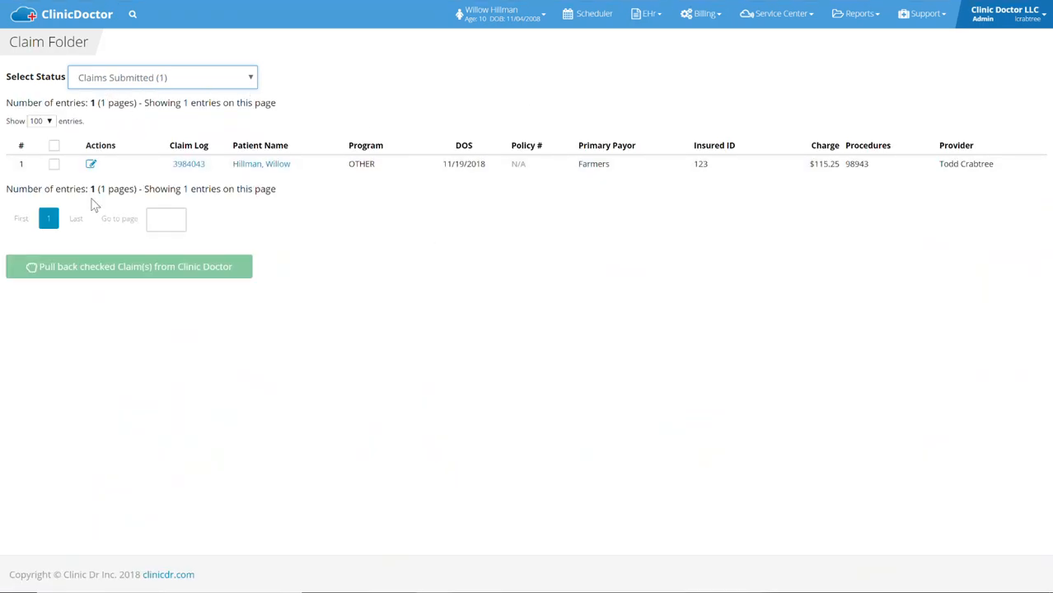
{"action": "left_click", "coordinate": [54, 168]}
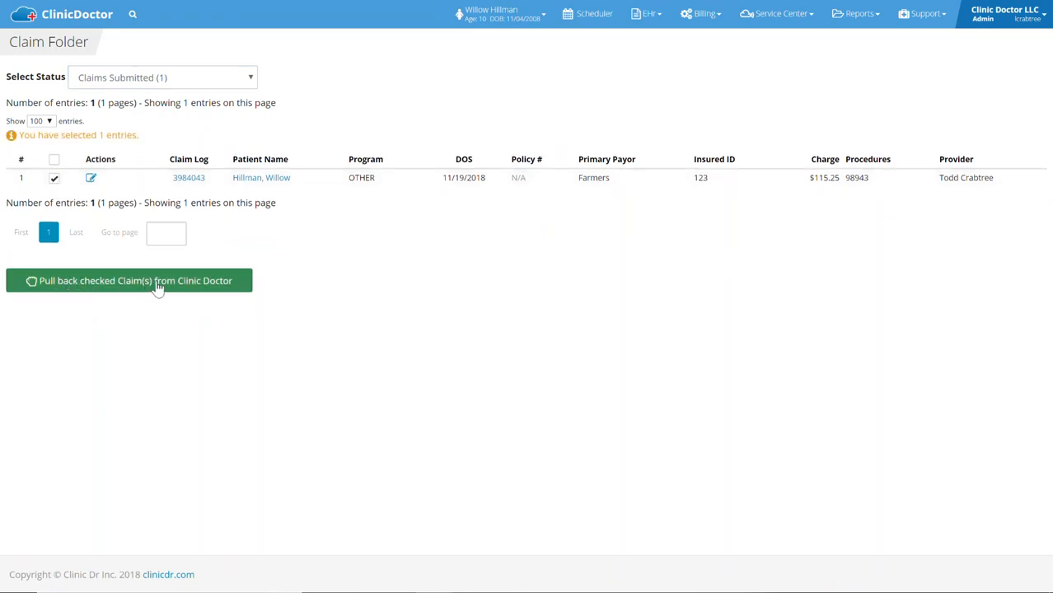
{"action": "left_click", "coordinate": [168, 83]}
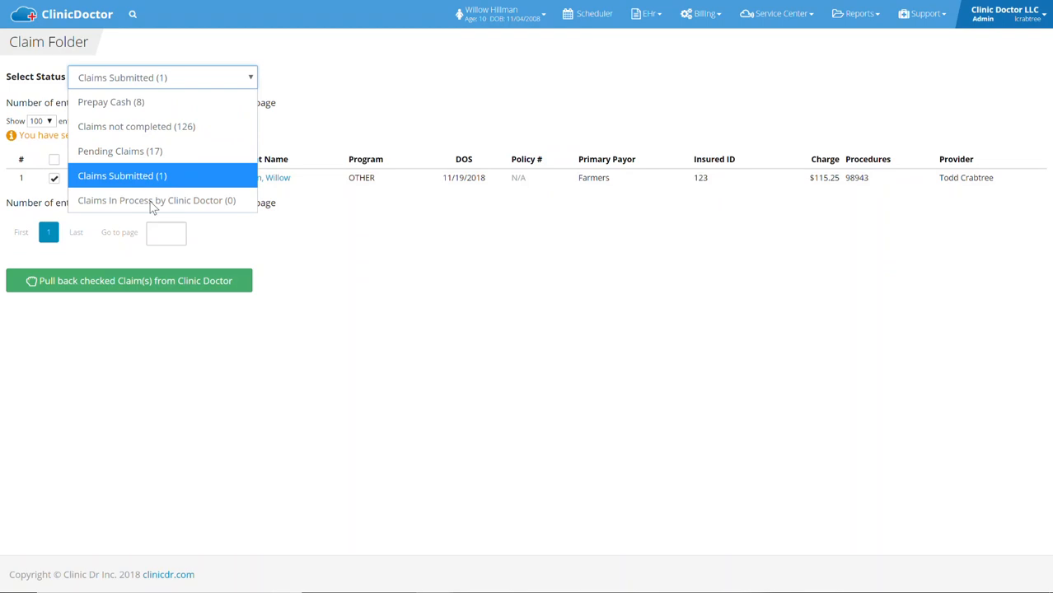
{"action": "left_click", "coordinate": [159, 183]}
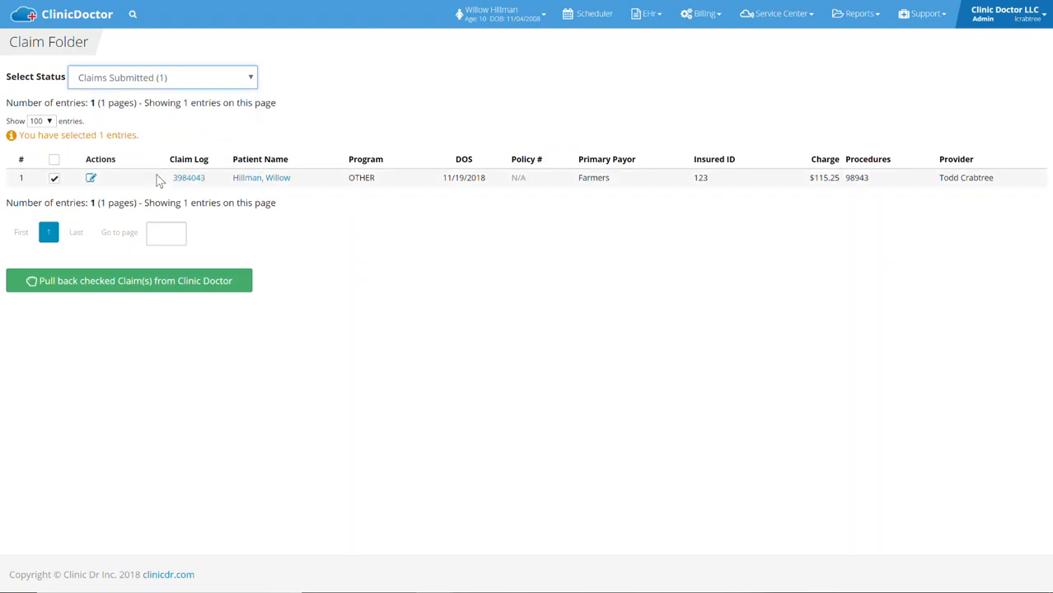
{"action": "left_click", "coordinate": [132, 287]}
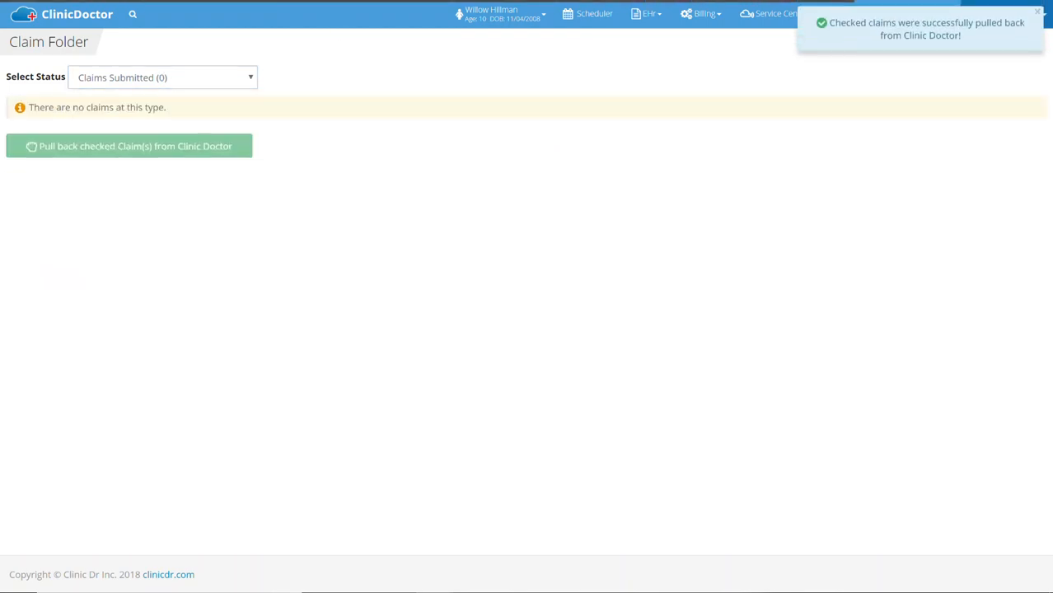
{"action": "left_click", "coordinate": [116, 82]}
{"action": "left_click", "coordinate": [130, 163]}
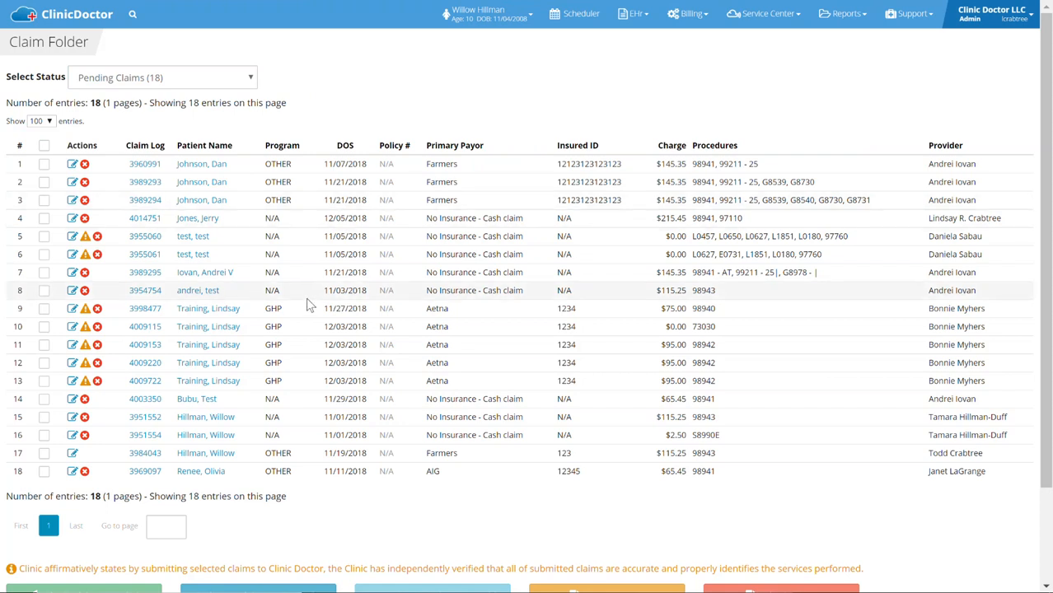
On the pending 11/27/2018 claim, set the primary payer to Blue Cross Blue Shield and the other insured to Aetna
{"action": "left_click", "coordinate": [72, 309]}
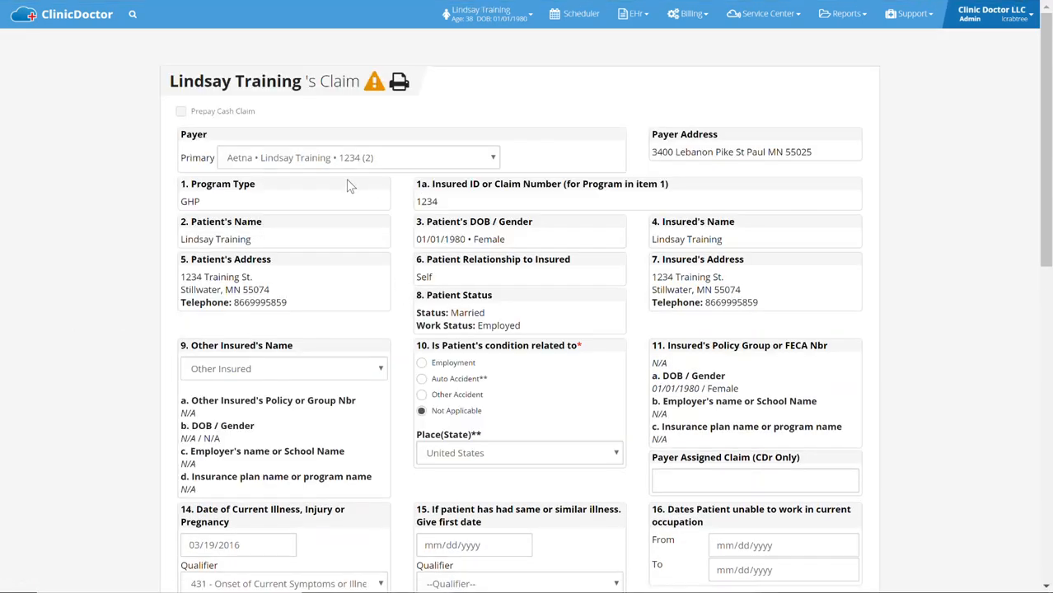
{"action": "left_click", "coordinate": [316, 163]}
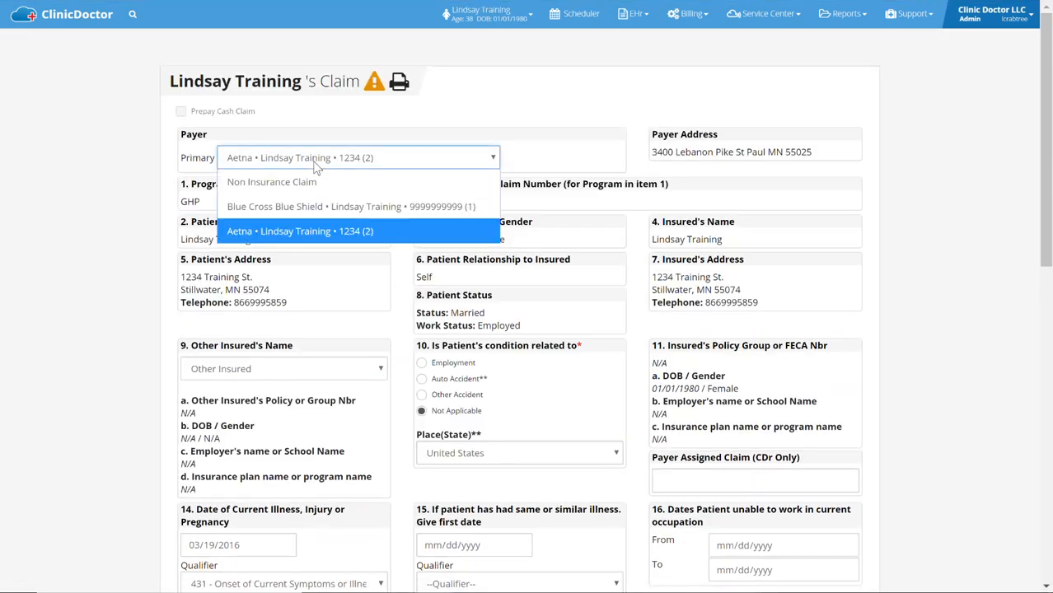
{"action": "left_click", "coordinate": [369, 208]}
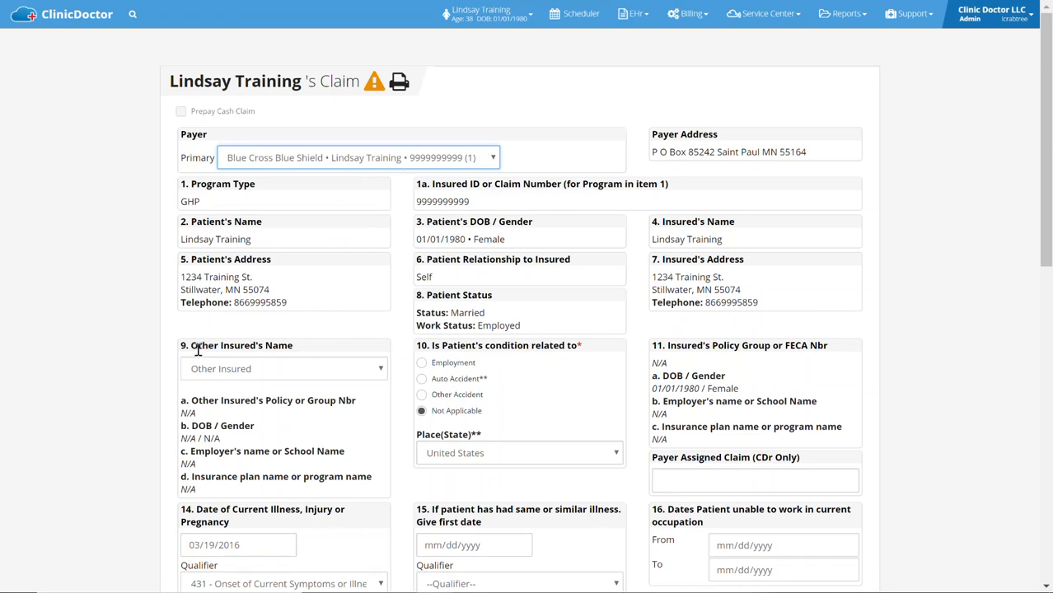
{"action": "left_click", "coordinate": [235, 371]}
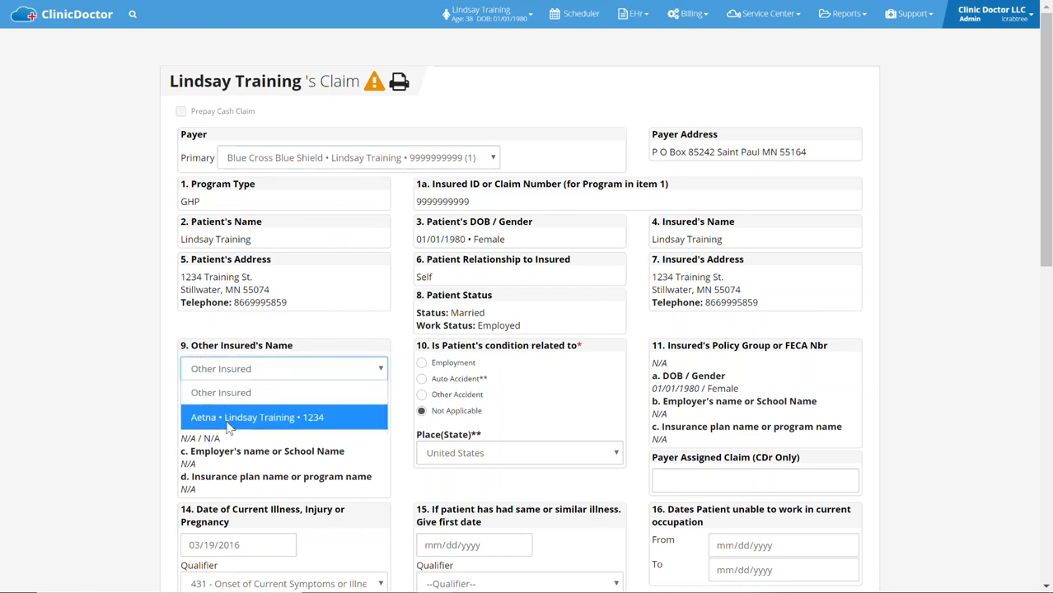
{"action": "left_click", "coordinate": [262, 420]}
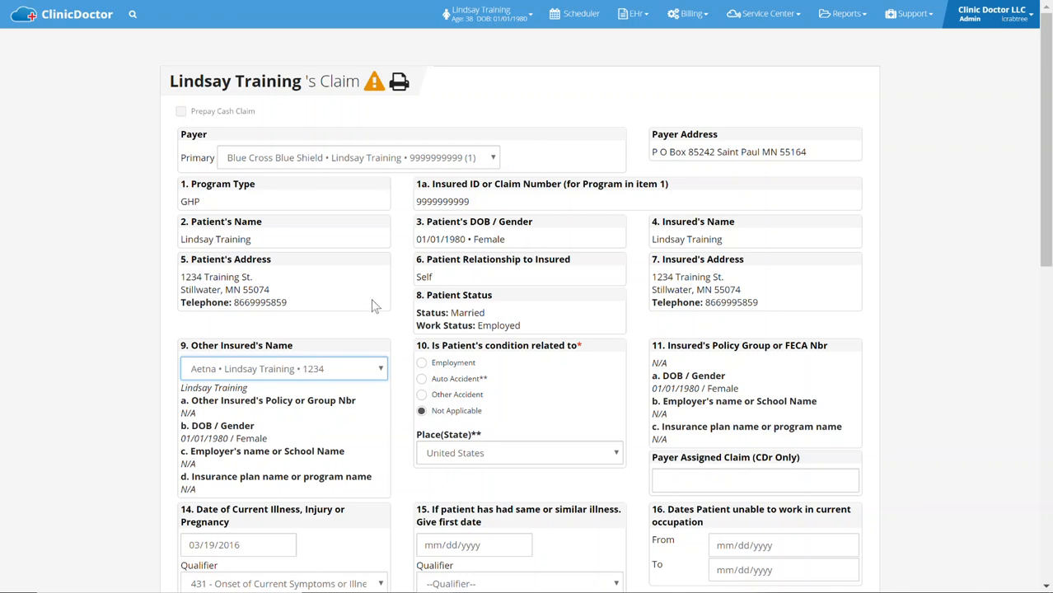
{"action": "left_click", "coordinate": [394, 277]}
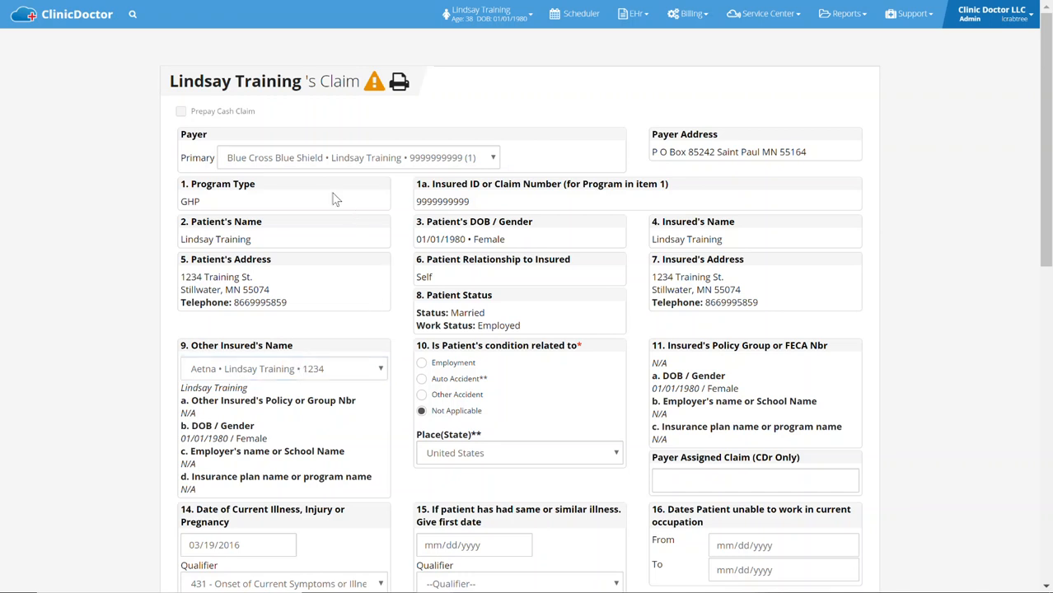
Open procedure 98940 of the claim for editing and set its Modifier 1 to AT - Active treatment
{"action": "scroll", "coordinate": [335, 198], "scroll_direction": "down", "scroll_amount": 2}
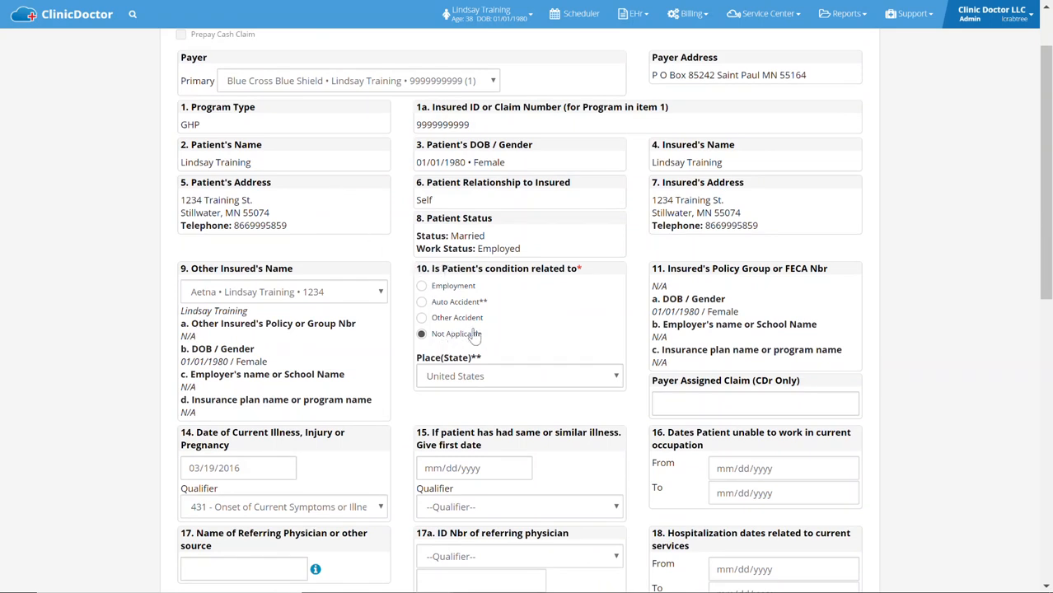
{"action": "scroll", "coordinate": [563, 219], "scroll_direction": "down", "scroll_amount": 3}
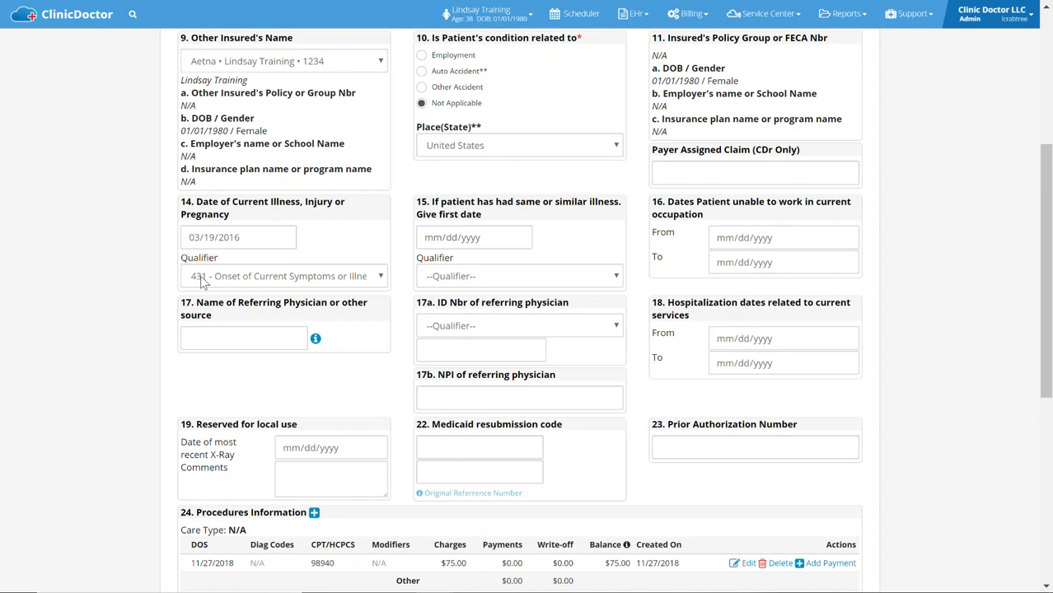
{"action": "scroll", "coordinate": [359, 190], "scroll_direction": "down", "scroll_amount": 3}
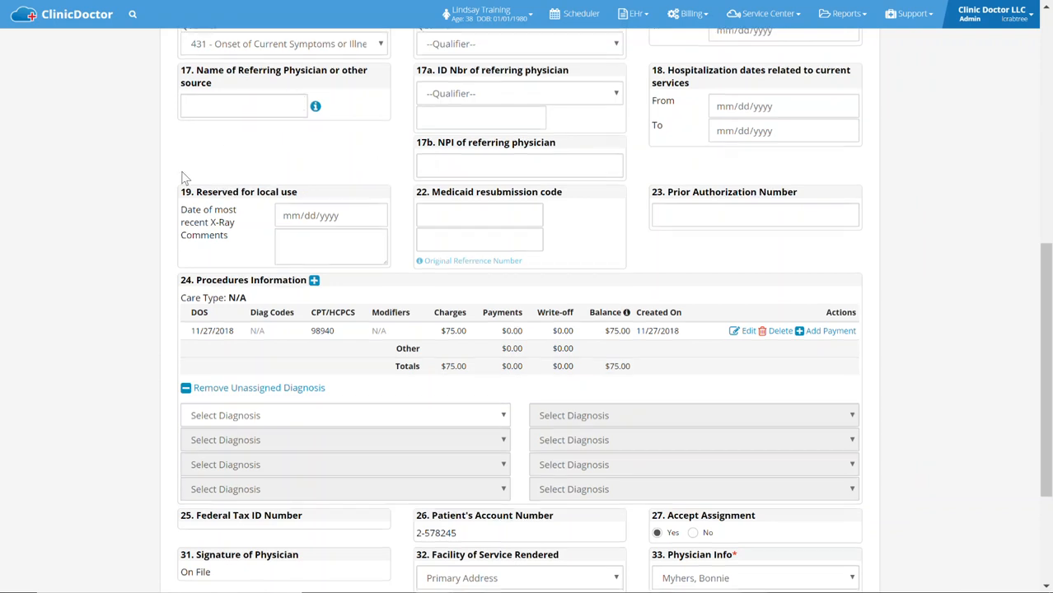
{"action": "scroll", "coordinate": [184, 178], "scroll_direction": "down", "scroll_amount": 1}
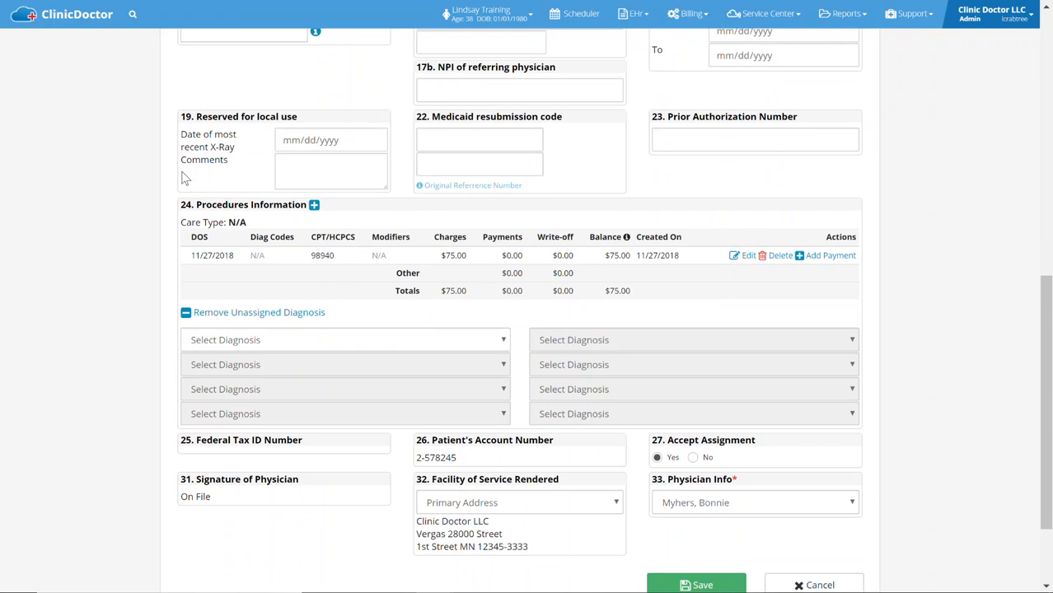
{"action": "left_click", "coordinate": [744, 257]}
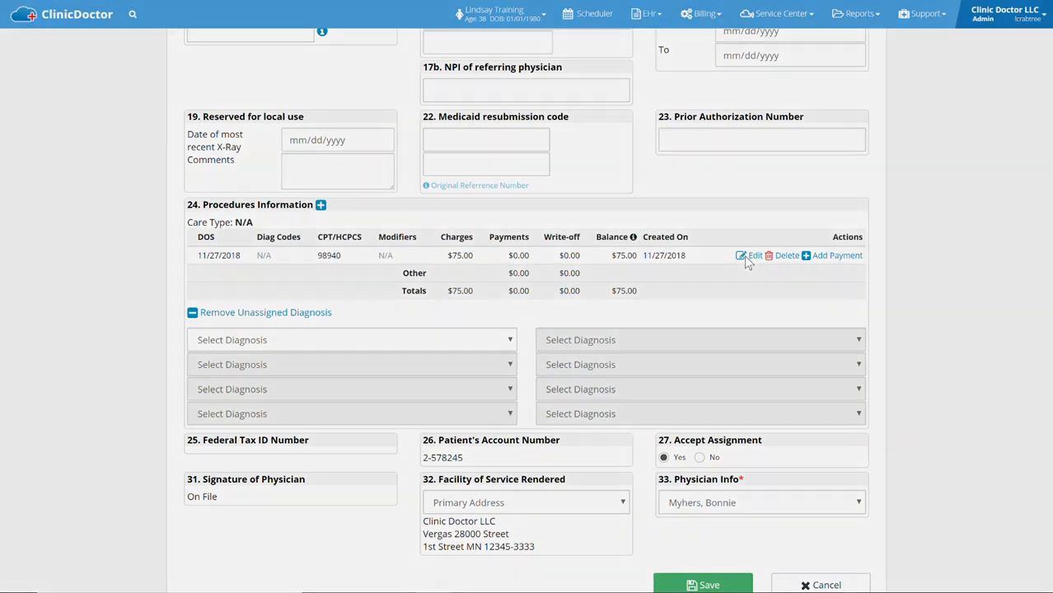
{"action": "left_click", "coordinate": [487, 227]}
{"action": "key", "text": "a"}
{"action": "key", "text": "Return"}
Assign M99.01 as Diagnosis 1 and M54.2 - Cervicalgia as Diagnosis 2 of procedure 98940, then save the procedure
{"action": "left_click", "coordinate": [478, 348]}
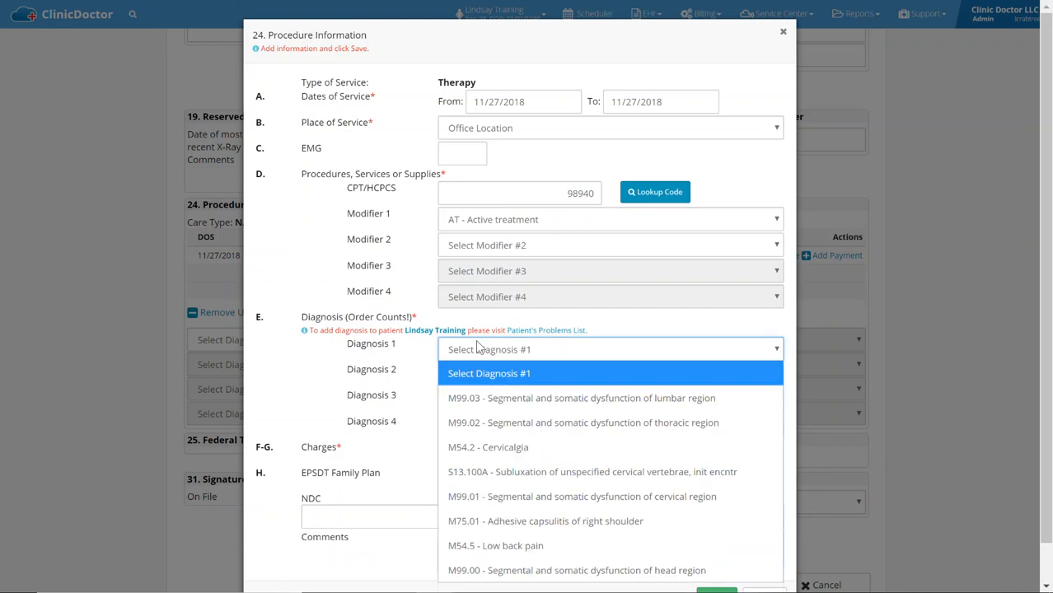
{"action": "key", "text": "m"}
{"action": "key", "text": "m"}
{"action": "key", "text": "m"}
{"action": "key", "text": "Return"}
{"action": "left_click", "coordinate": [488, 378]}
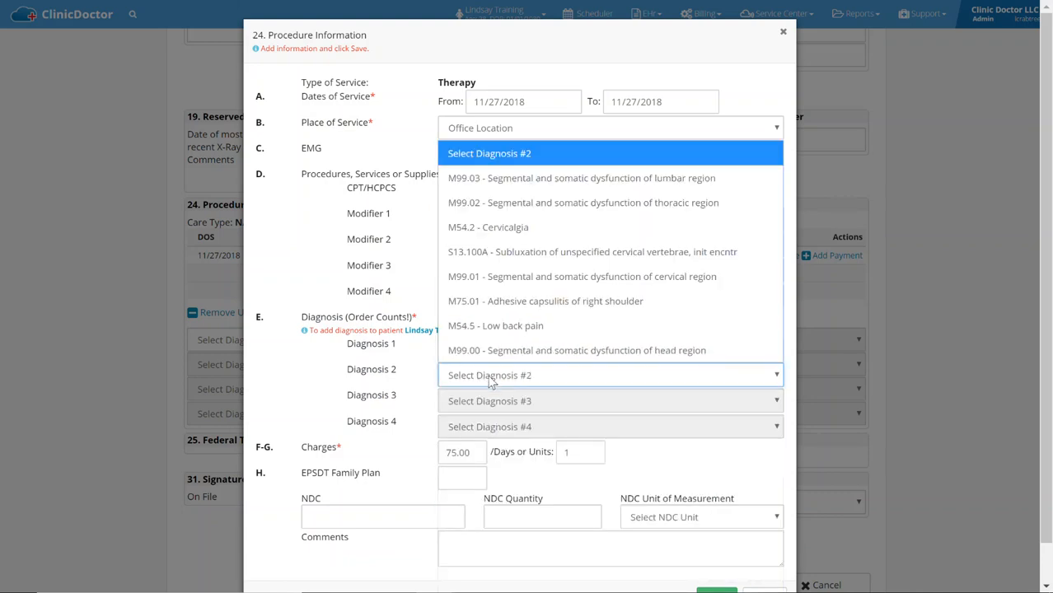
{"action": "left_click", "coordinate": [449, 231]}
{"action": "left_click", "coordinate": [327, 223]}
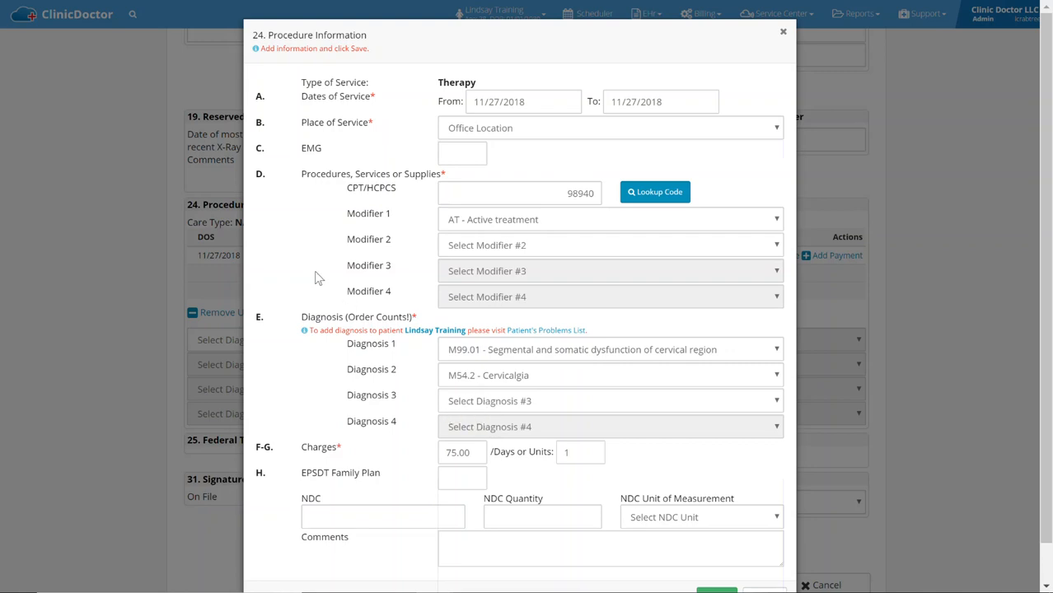
{"action": "scroll", "coordinate": [411, 229], "scroll_direction": "down", "scroll_amount": 2}
{"action": "left_click", "coordinate": [713, 561]}
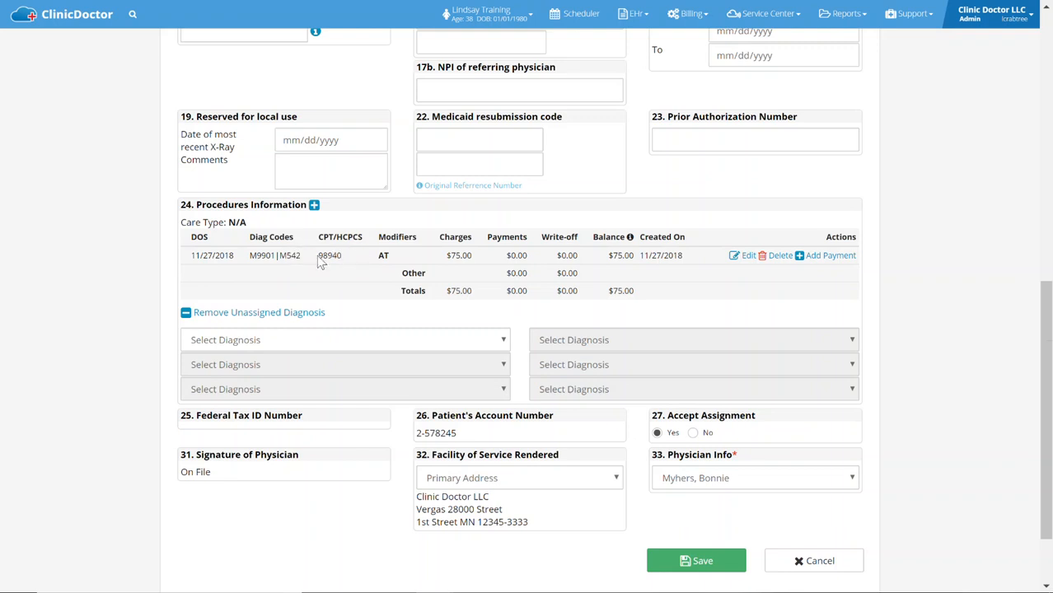
Check the claim's unassigned diagnosis options without adding any, then save the claim and return to the claim folder
{"action": "left_click", "coordinate": [312, 341]}
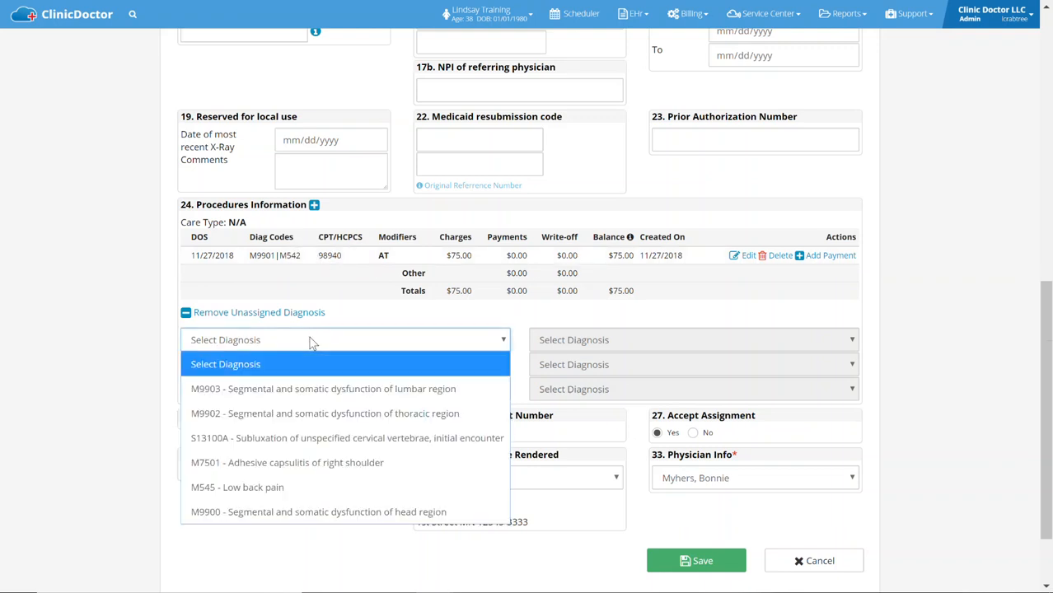
{"action": "left_click", "coordinate": [145, 324]}
{"action": "scroll", "coordinate": [437, 193], "scroll_direction": "down", "scroll_amount": 2}
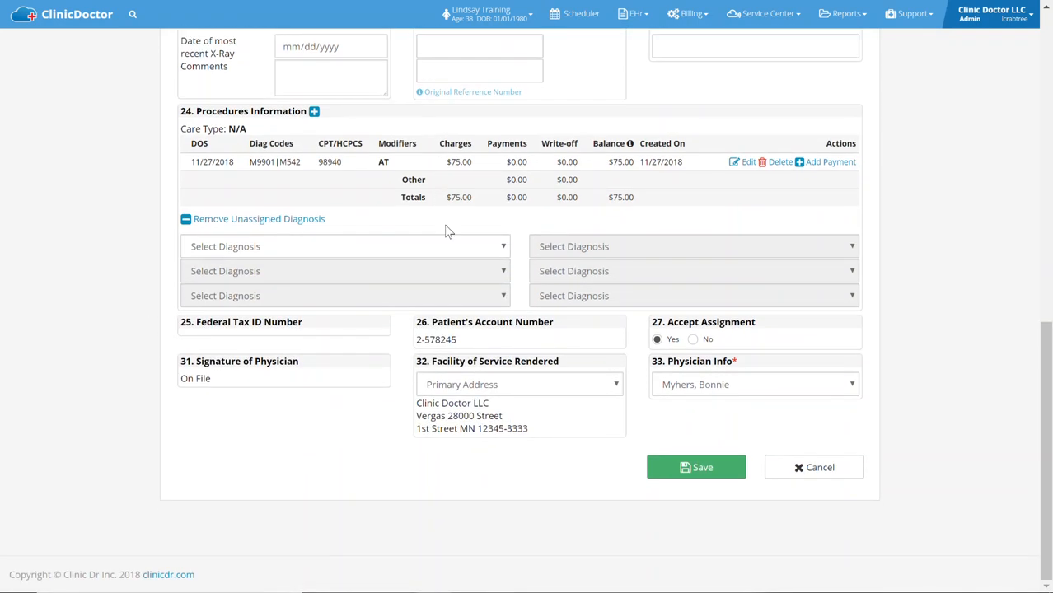
{"action": "left_click", "coordinate": [683, 476]}
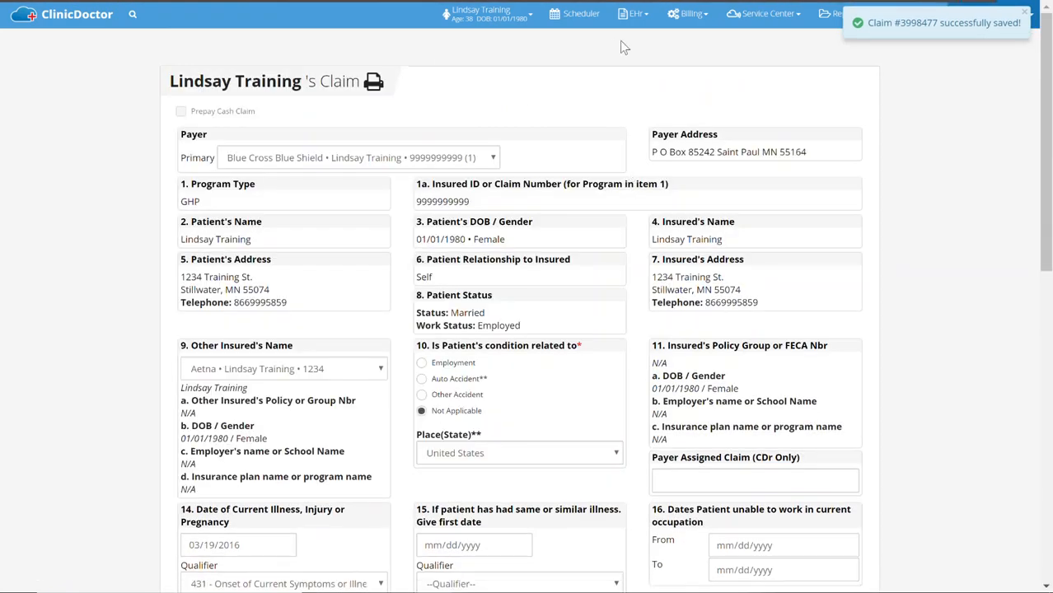
{"action": "left_click", "coordinate": [689, 15]}
{"action": "mouse_move", "coordinate": [606, 47]}
{"action": "left_click", "coordinate": [542, 65]}
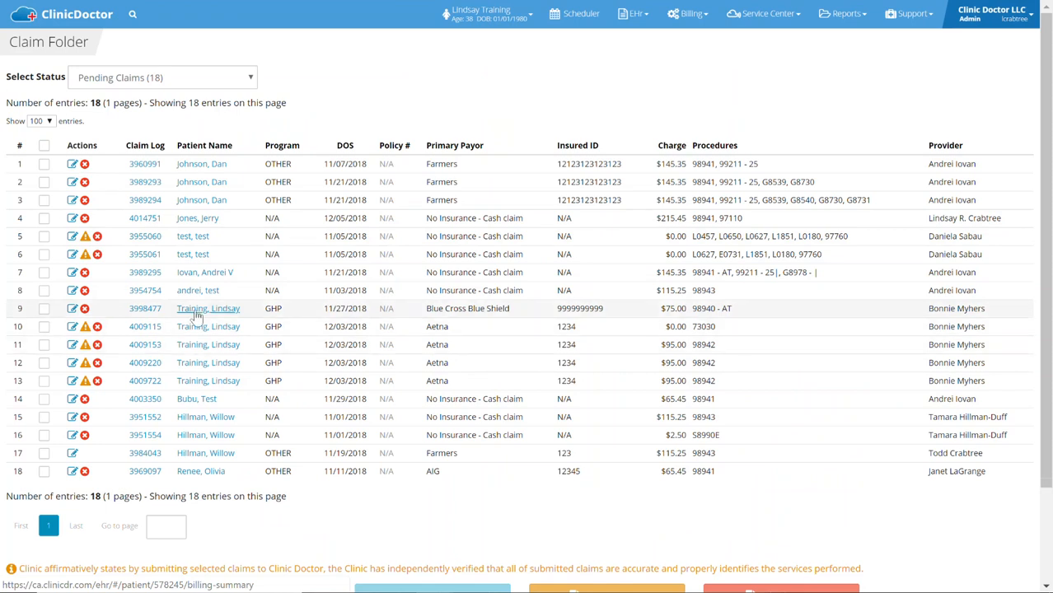
View the fatal errors of the pending 11/27/2018 Blue Cross Blue Shield claim and reopen the claim
{"action": "left_click", "coordinate": [85, 308]}
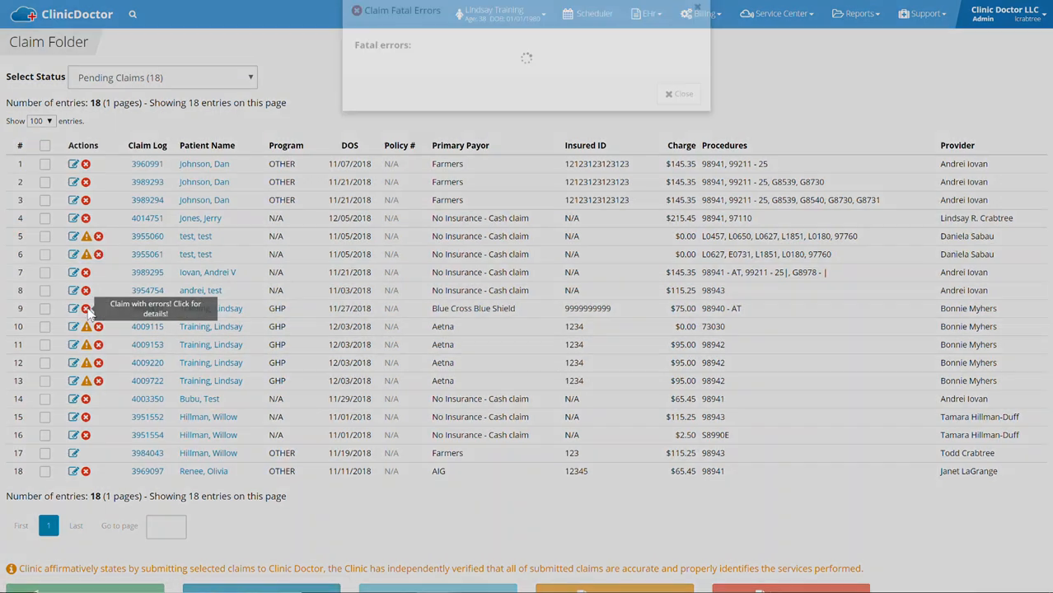
{"action": "left_click", "coordinate": [680, 125]}
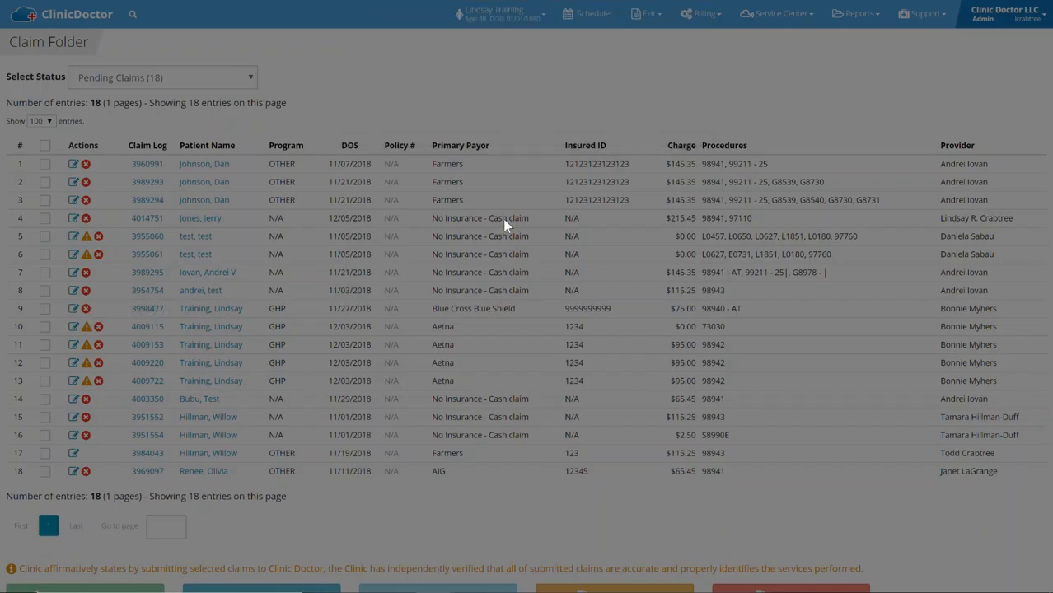
{"action": "left_click", "coordinate": [73, 310]}
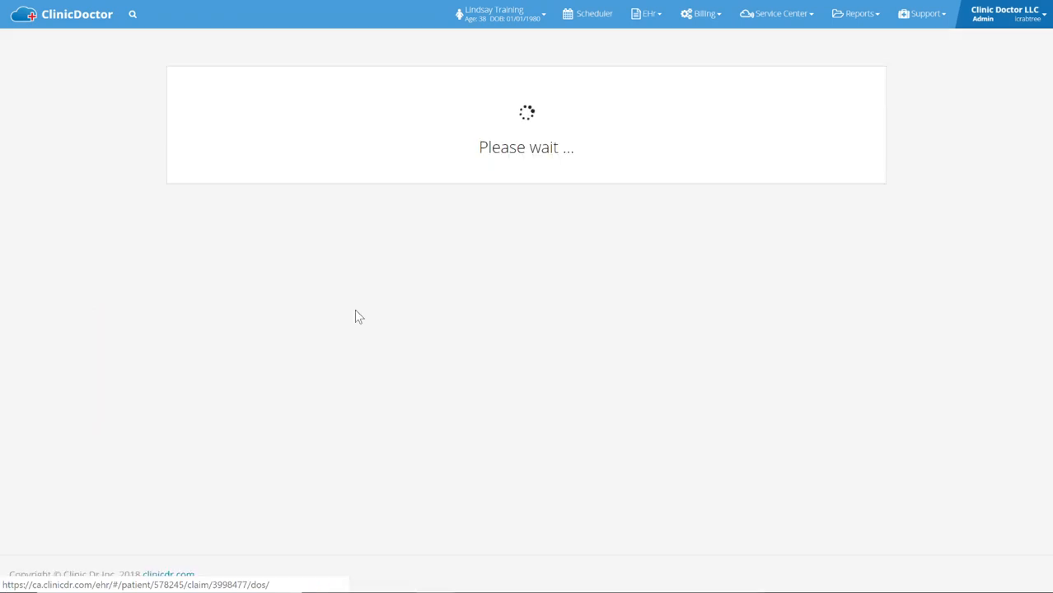
View the Providers & Support list without selecting a provider, and return to the pending claims in the claim folder
{"action": "left_click", "coordinate": [1010, 16]}
{"action": "left_click", "coordinate": [989, 67]}
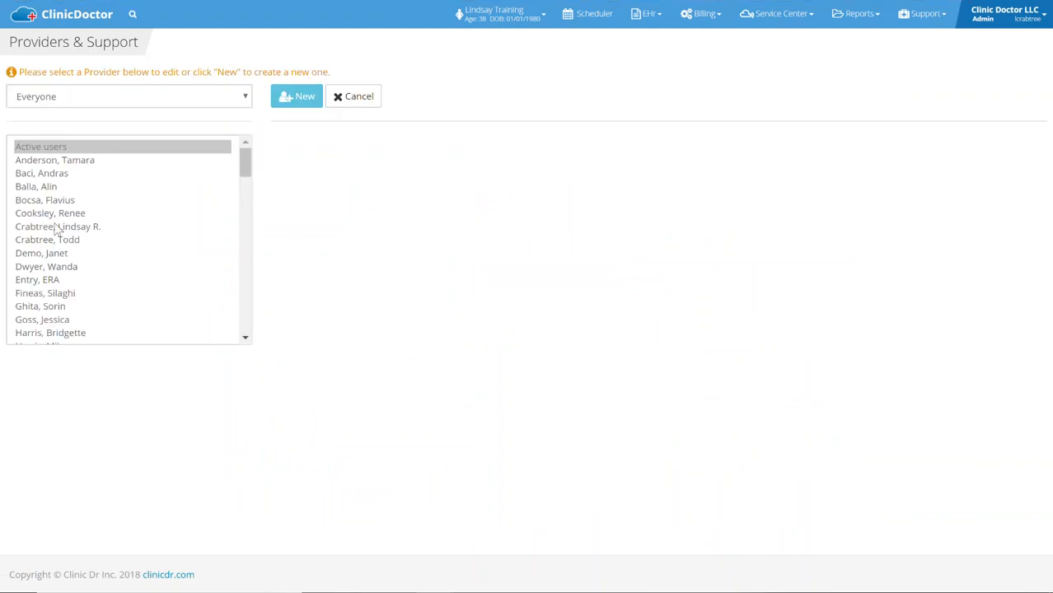
{"action": "left_click", "coordinate": [692, 23]}
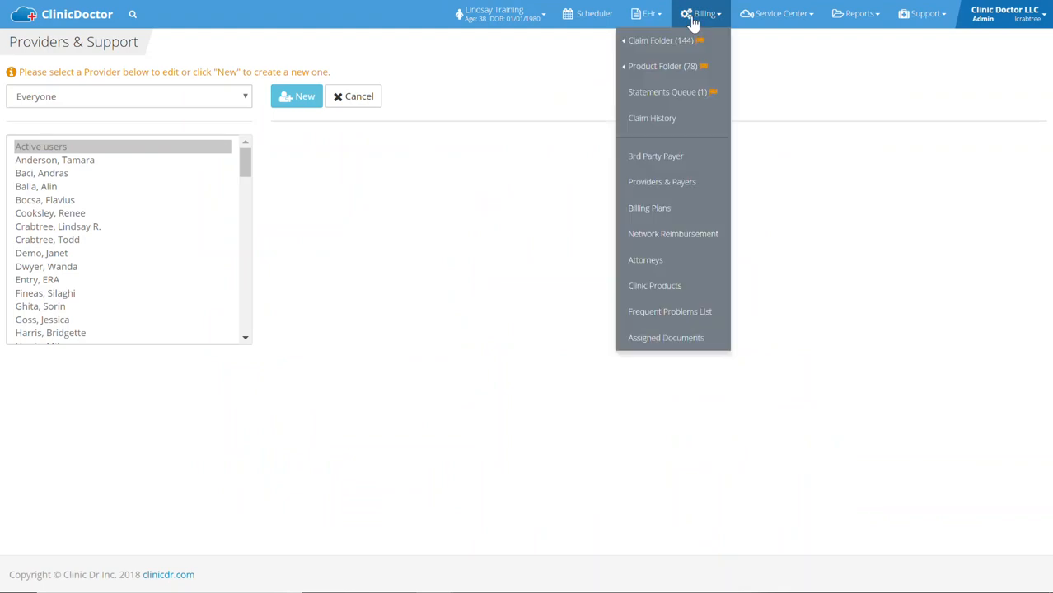
{"action": "mouse_move", "coordinate": [638, 40]}
{"action": "left_click", "coordinate": [543, 68]}
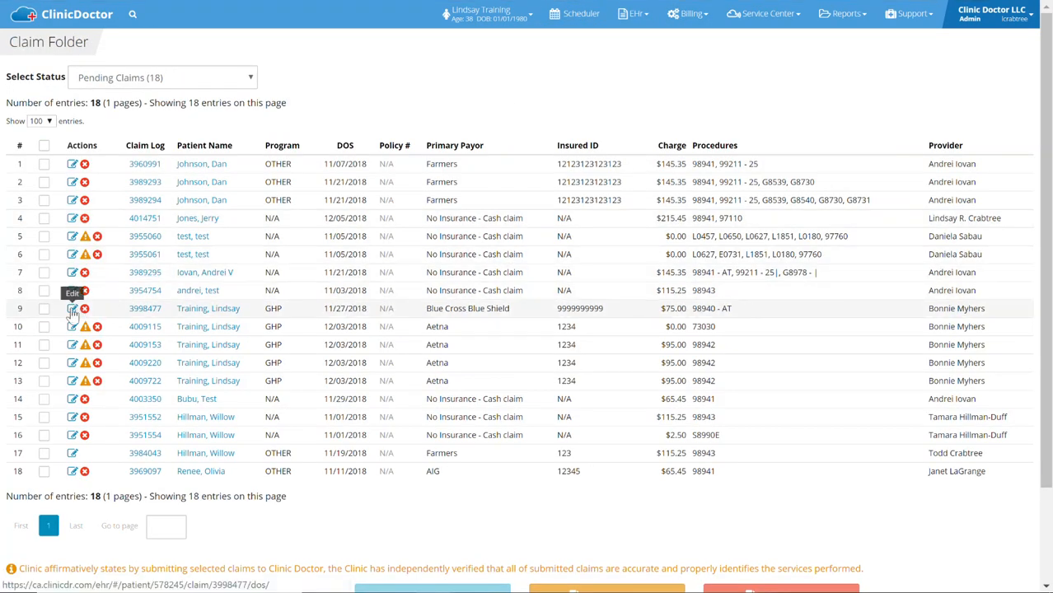
Reopen the 11/27/2018 Blue Cross Blue Shield claim and change its box 33 Physician Info to a different provider
{"action": "left_click", "coordinate": [73, 310]}
{"action": "scroll", "coordinate": [751, 212], "scroll_direction": "down", "scroll_amount": 10}
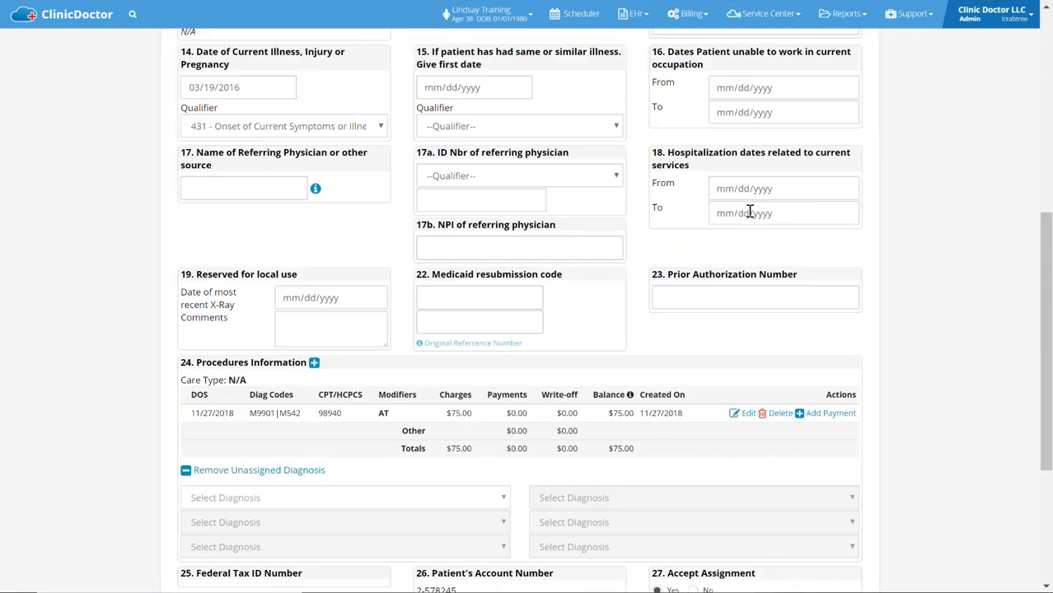
{"action": "left_click", "coordinate": [689, 388]}
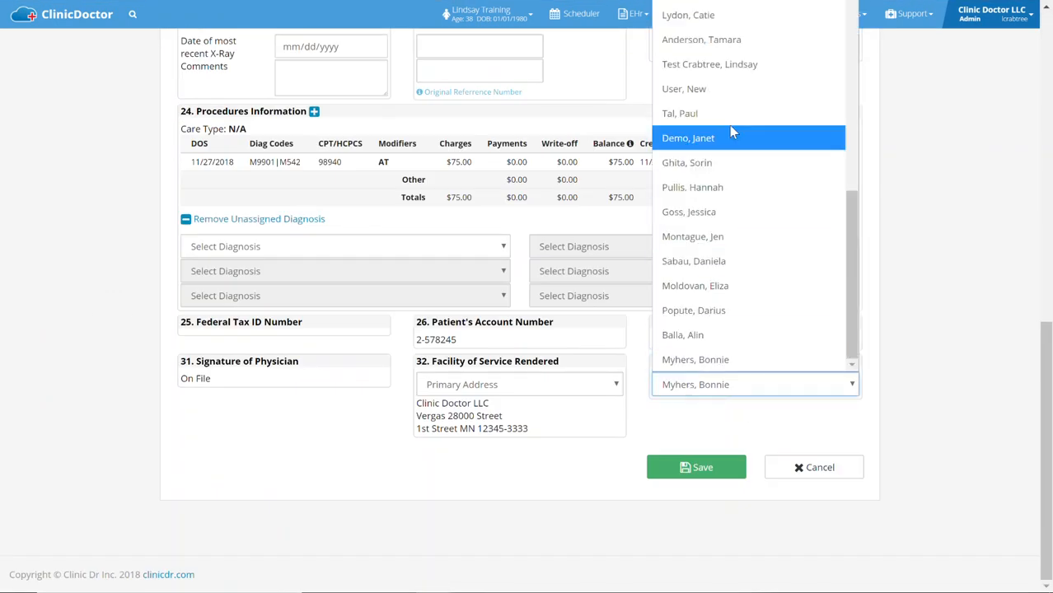
{"action": "scroll", "coordinate": [731, 132], "scroll_direction": "up", "scroll_amount": 3}
{"action": "scroll", "coordinate": [731, 132], "scroll_direction": "up", "scroll_amount": 3}
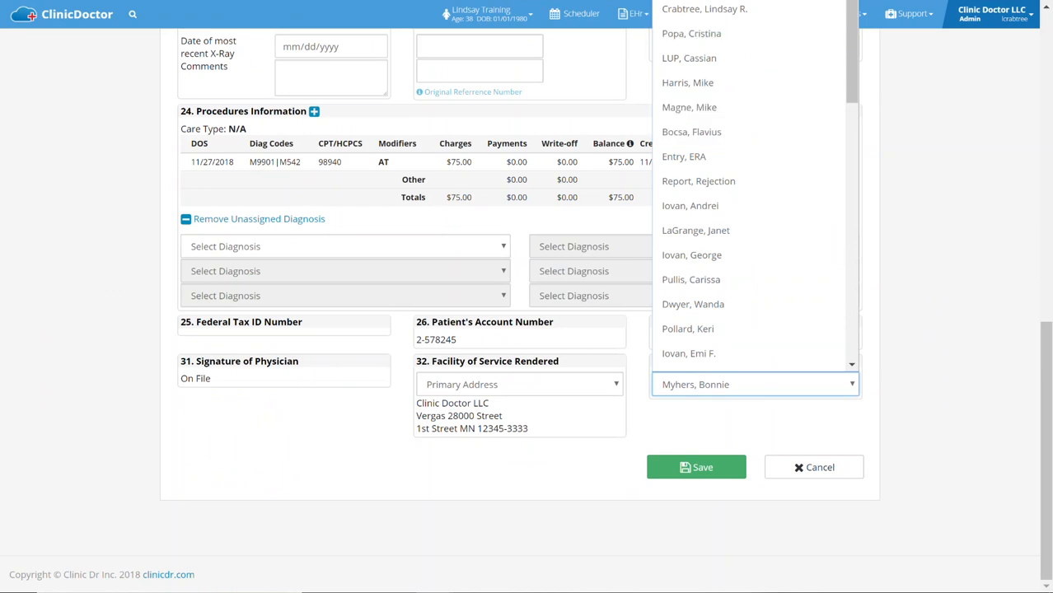
{"action": "left_click", "coordinate": [775, 1]}
{"action": "key", "text": "Down"}
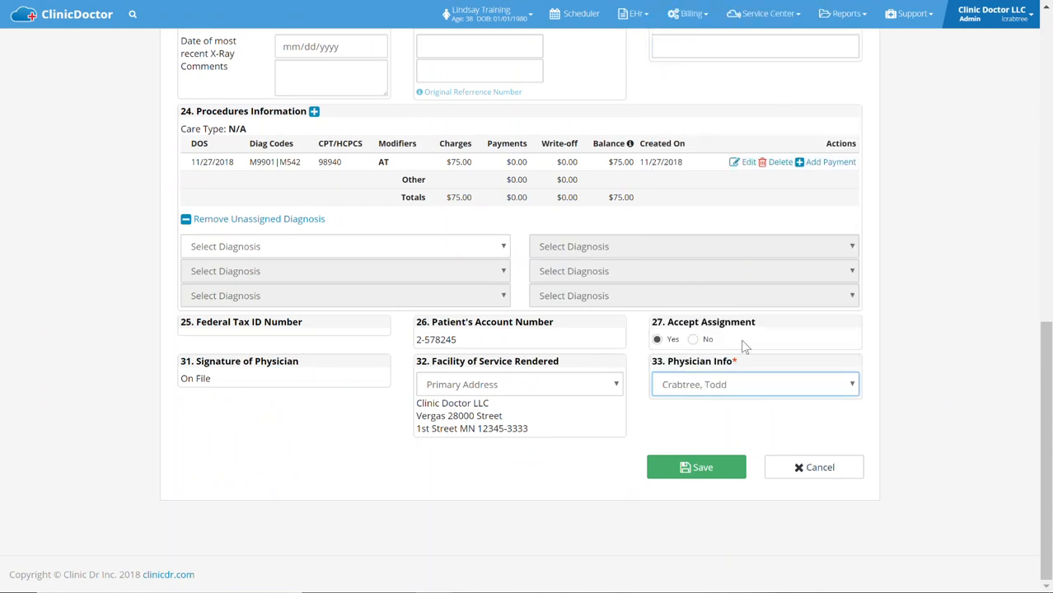
Save the claim with the changed physician and return to the claim folder
{"action": "left_click", "coordinate": [686, 472]}
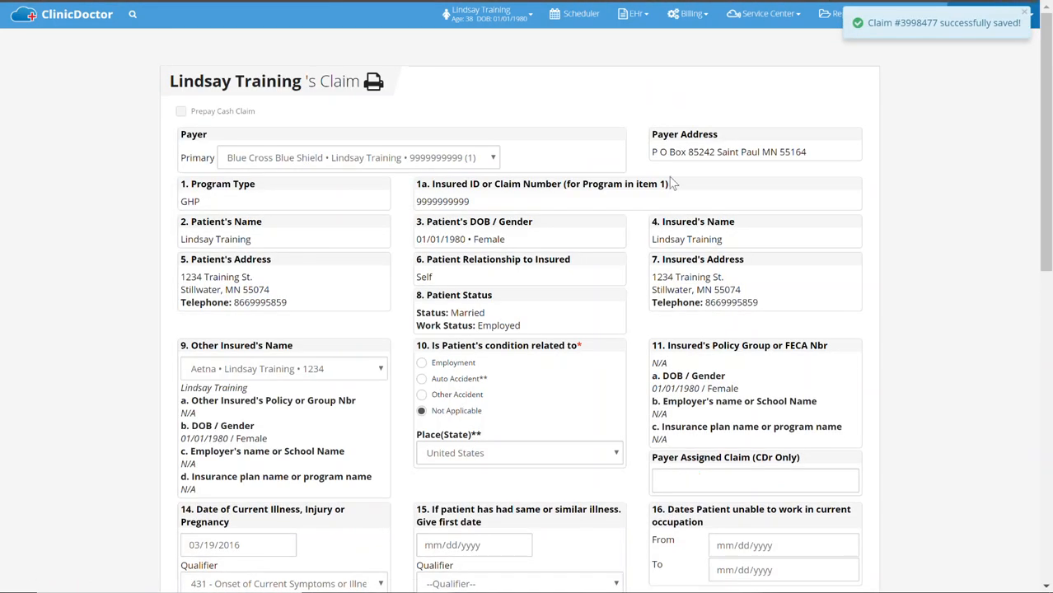
{"action": "left_click", "coordinate": [701, 14]}
{"action": "mouse_move", "coordinate": [640, 40]}
{"action": "left_click", "coordinate": [536, 71]}
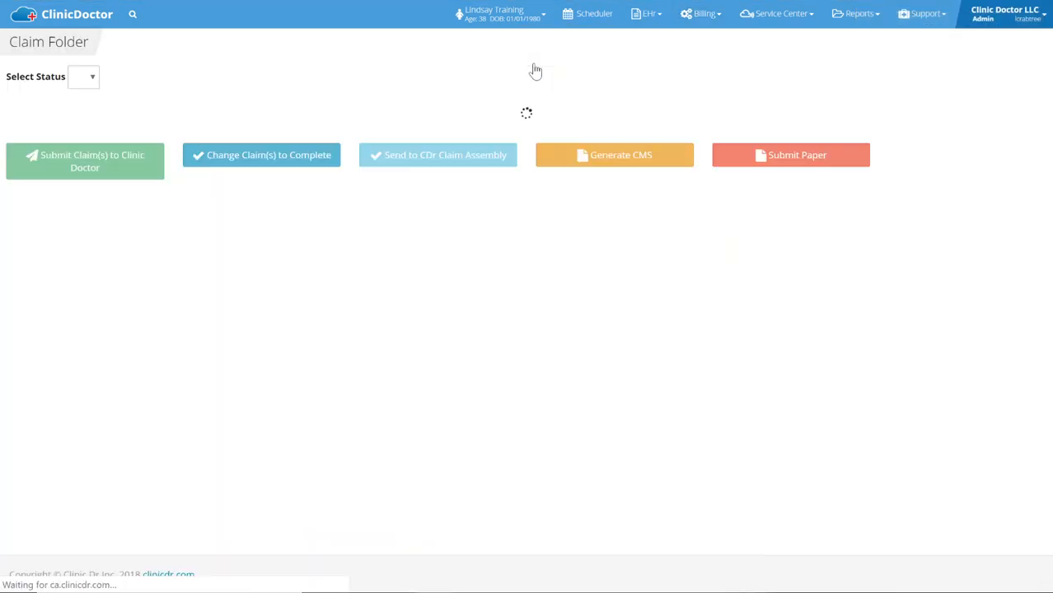